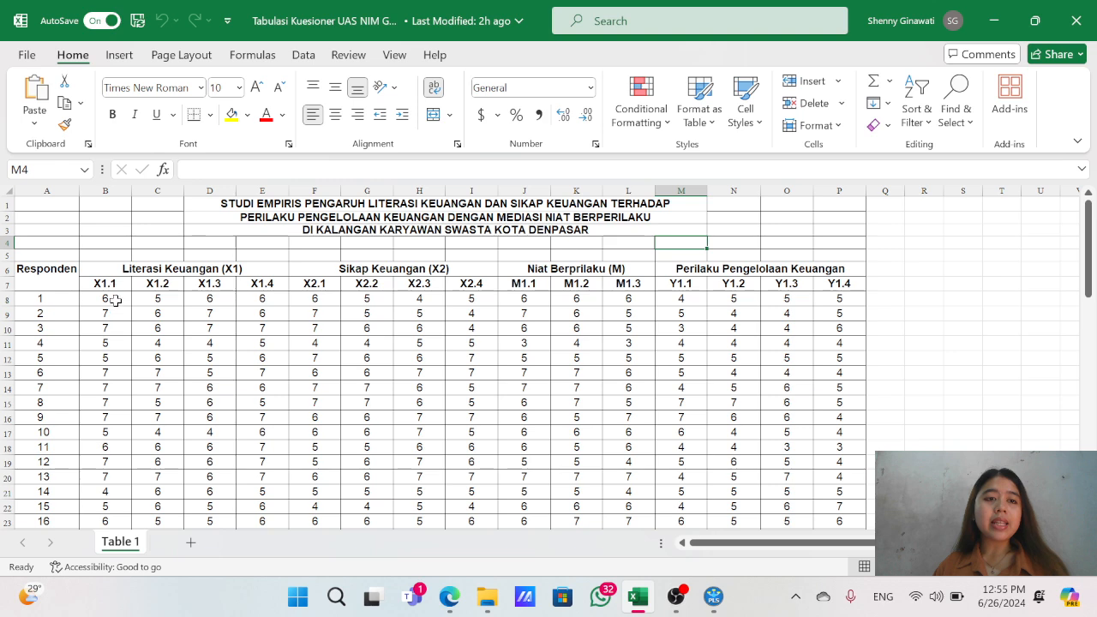
- Copy the questionnaire data from the X1.1 header through respondent 64's Y1.4 value into a new blank workbook starting at A1
{"action": "left_click_drag", "start_coordinate": [100, 284], "coordinate": [849, 490]}
{"action": "key", "text": "ctrl+c"}
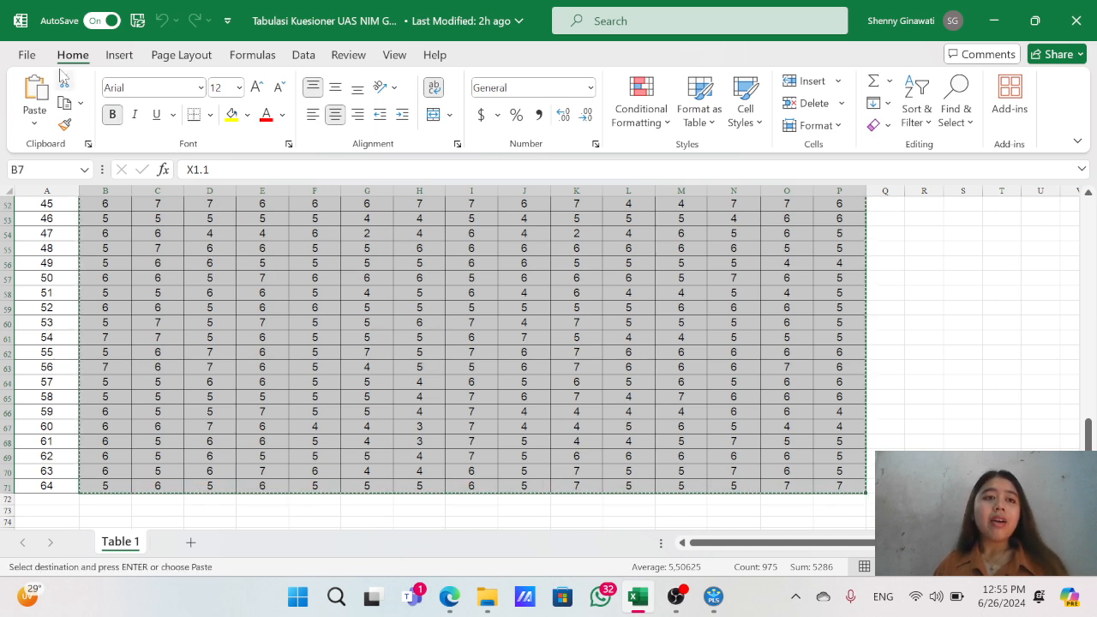
{"action": "left_click", "coordinate": [31, 55]}
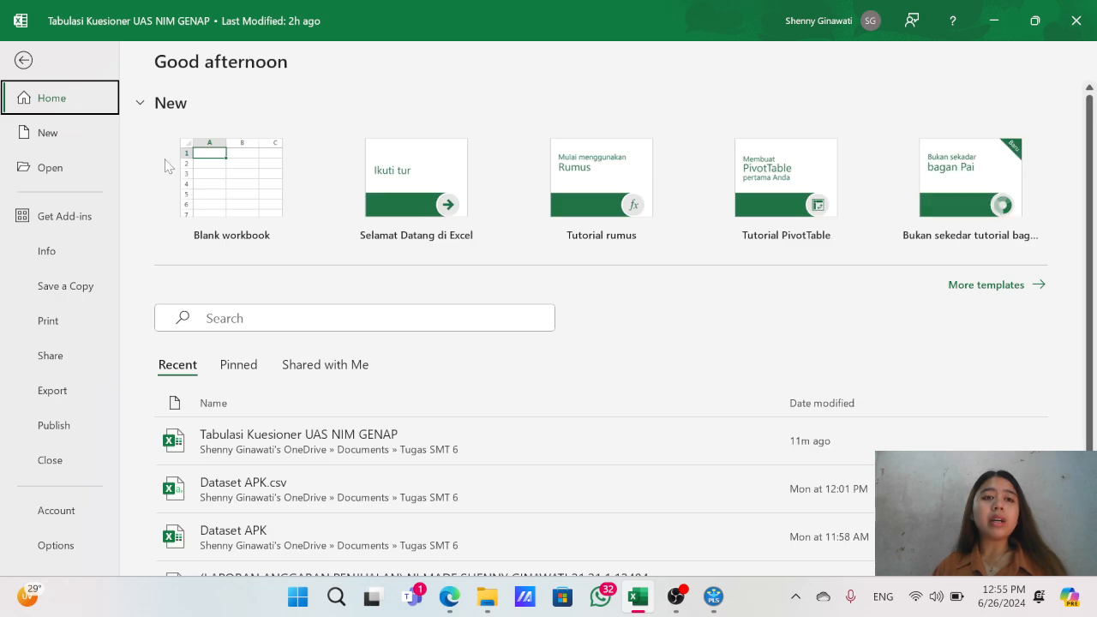
{"action": "left_click", "coordinate": [198, 170]}
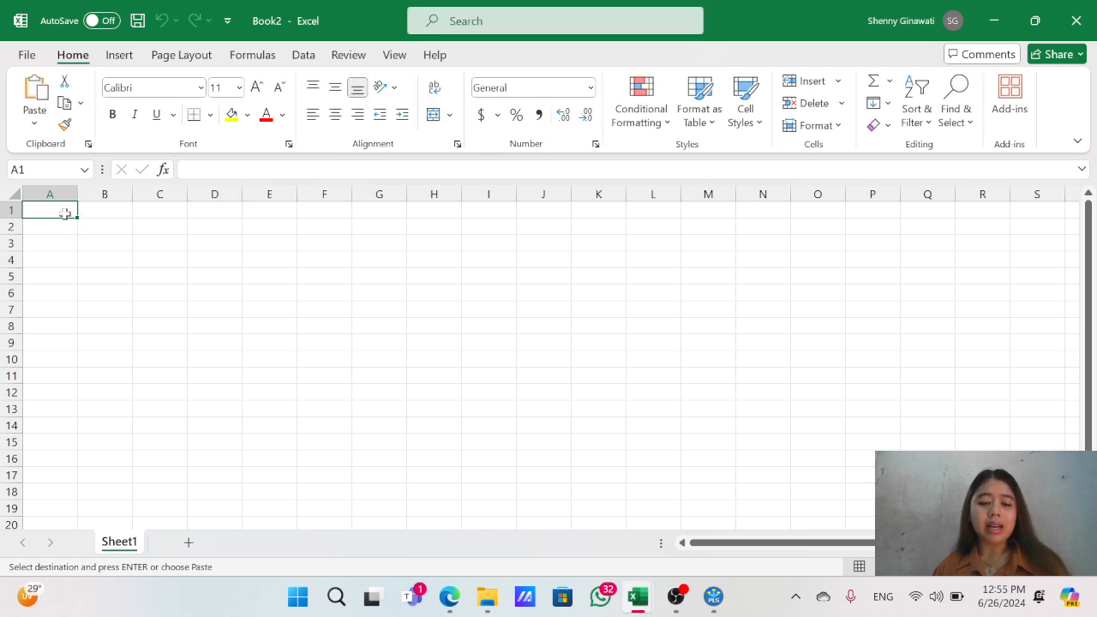
{"action": "key", "text": "ctrl+v"}
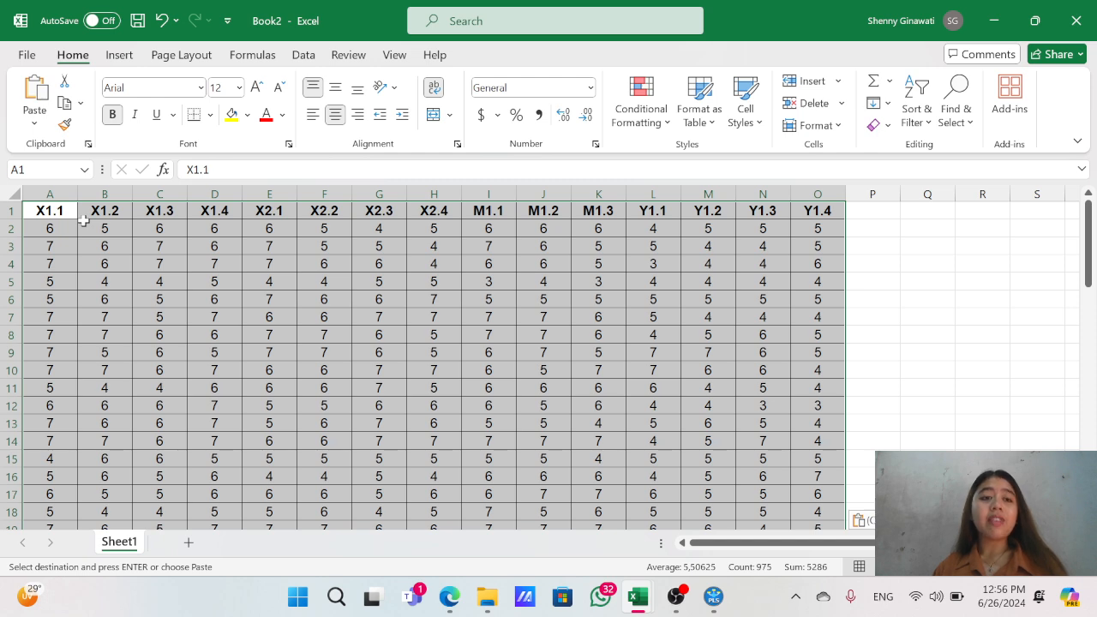
{"action": "scroll", "coordinate": [113, 235], "scroll_direction": "down", "scroll_amount": 5}
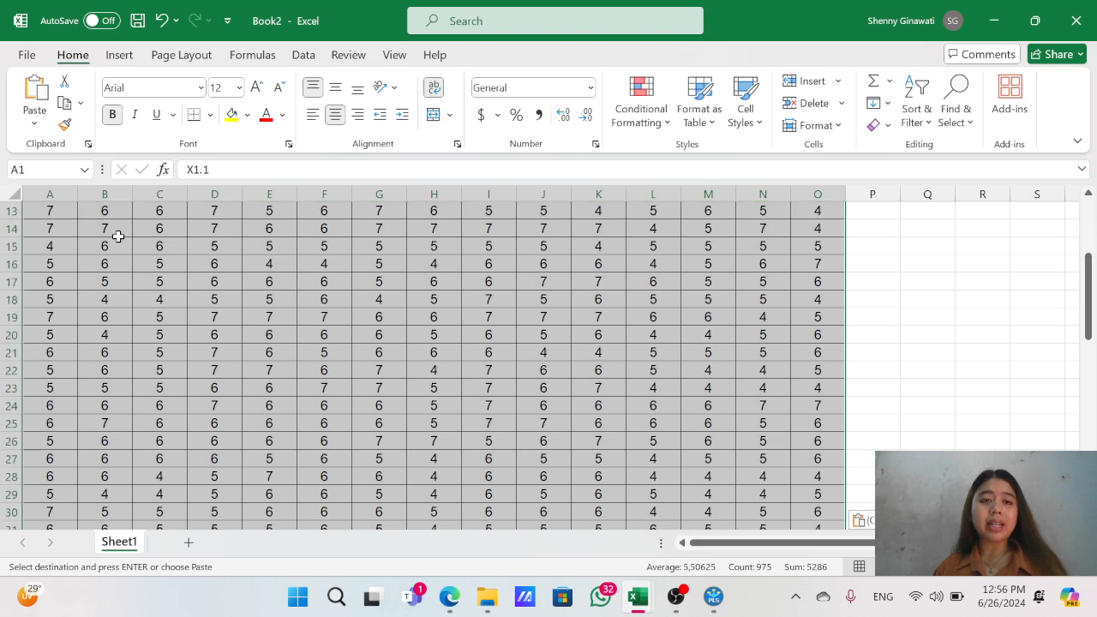
{"action": "scroll", "coordinate": [159, 240], "scroll_direction": "up", "scroll_amount": 5}
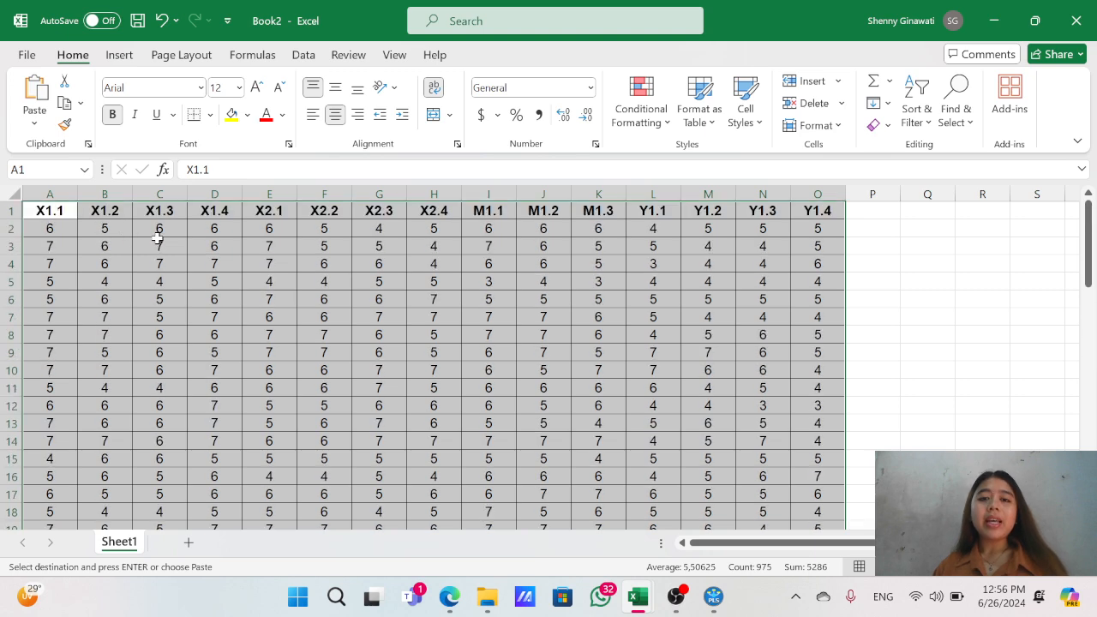
- Set up saving the new workbook in the Tugas SMT 6 folder in the CSV (Comma delimited) format
{"action": "left_click", "coordinate": [30, 57]}
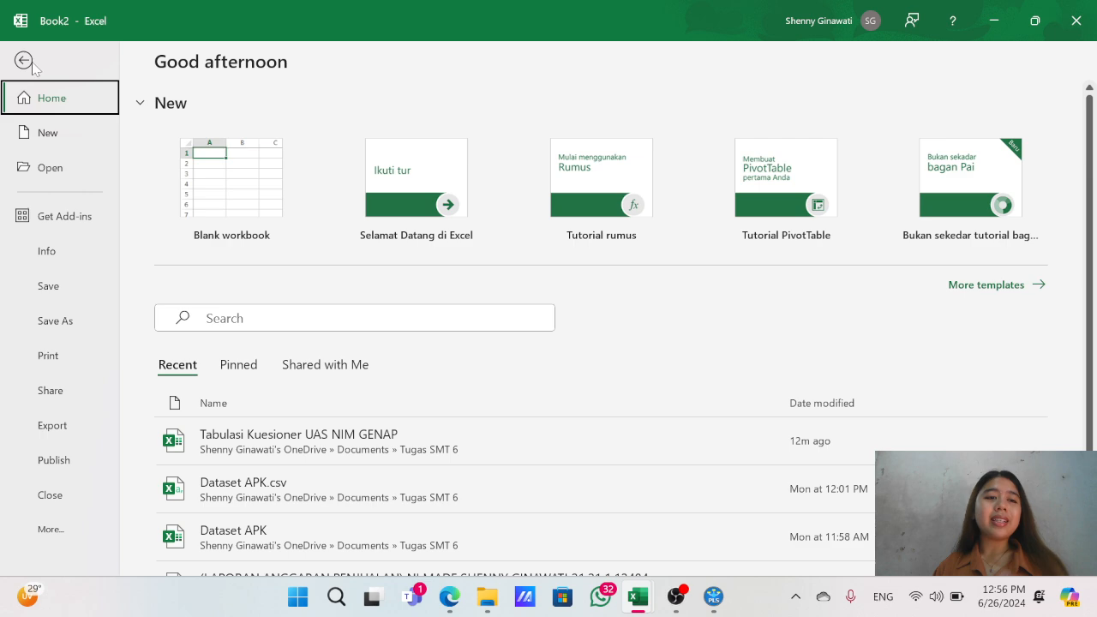
{"action": "left_click", "coordinate": [65, 321]}
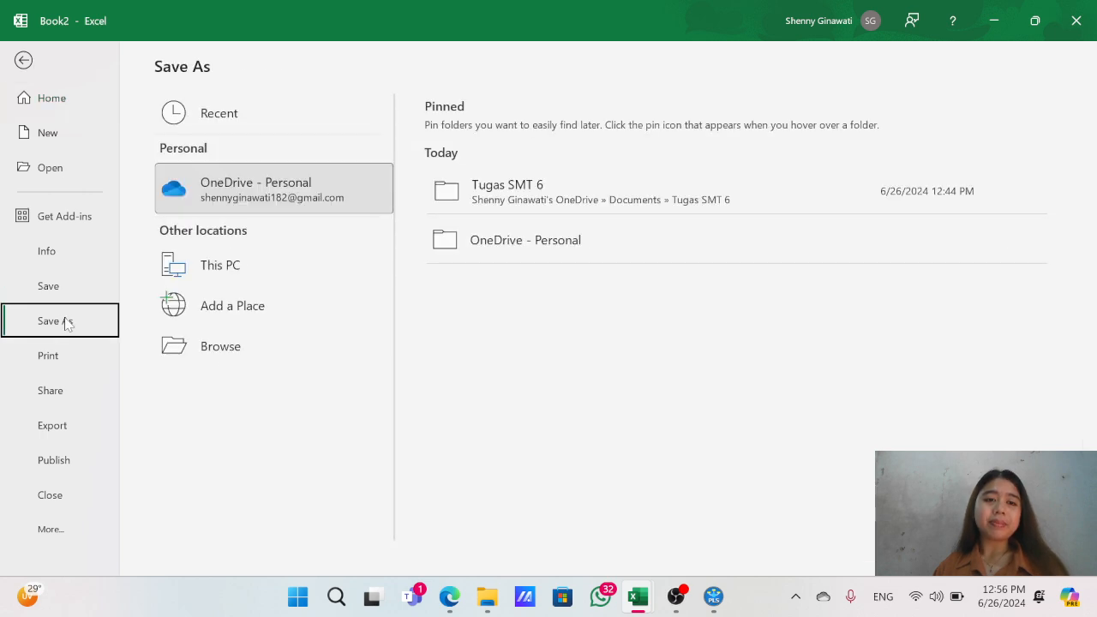
{"action": "left_click", "coordinate": [508, 208]}
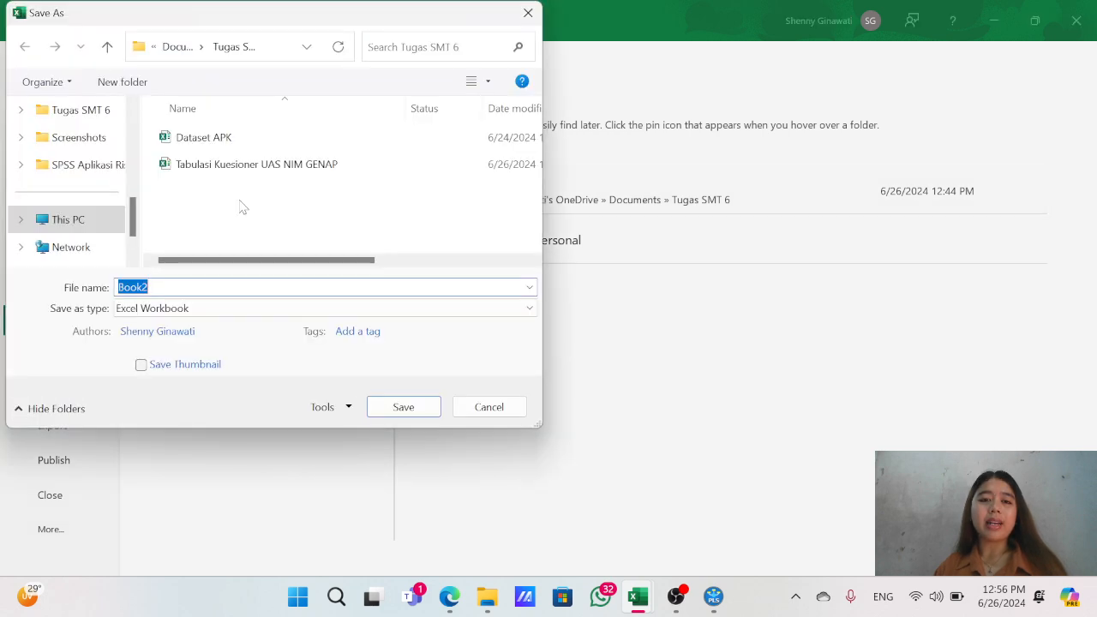
{"action": "left_click", "coordinate": [193, 310]}
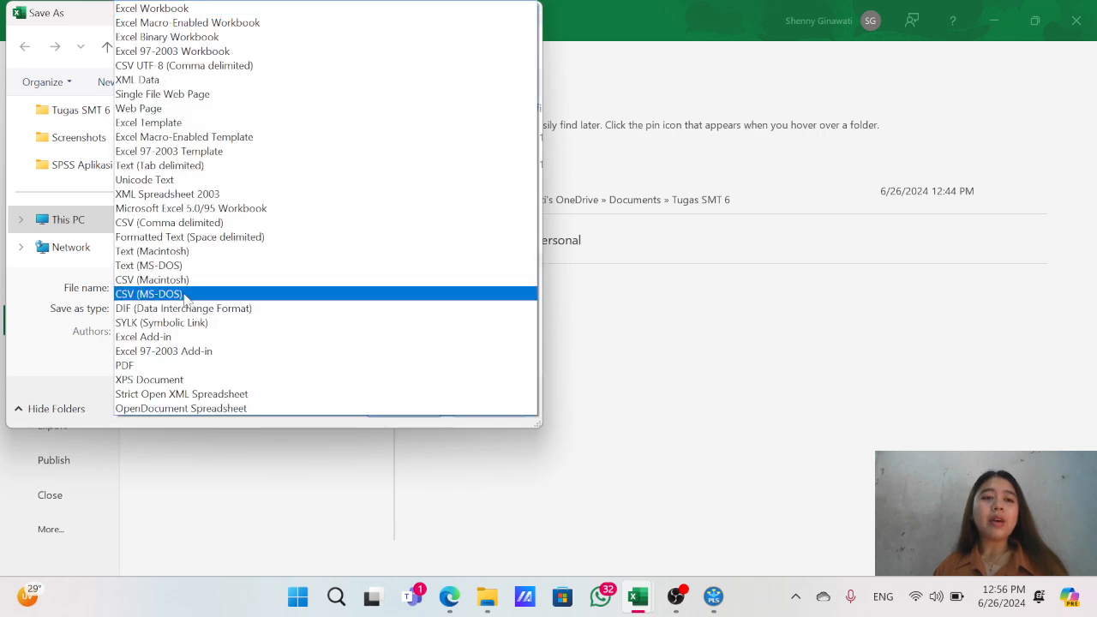
{"action": "left_click", "coordinate": [206, 222]}
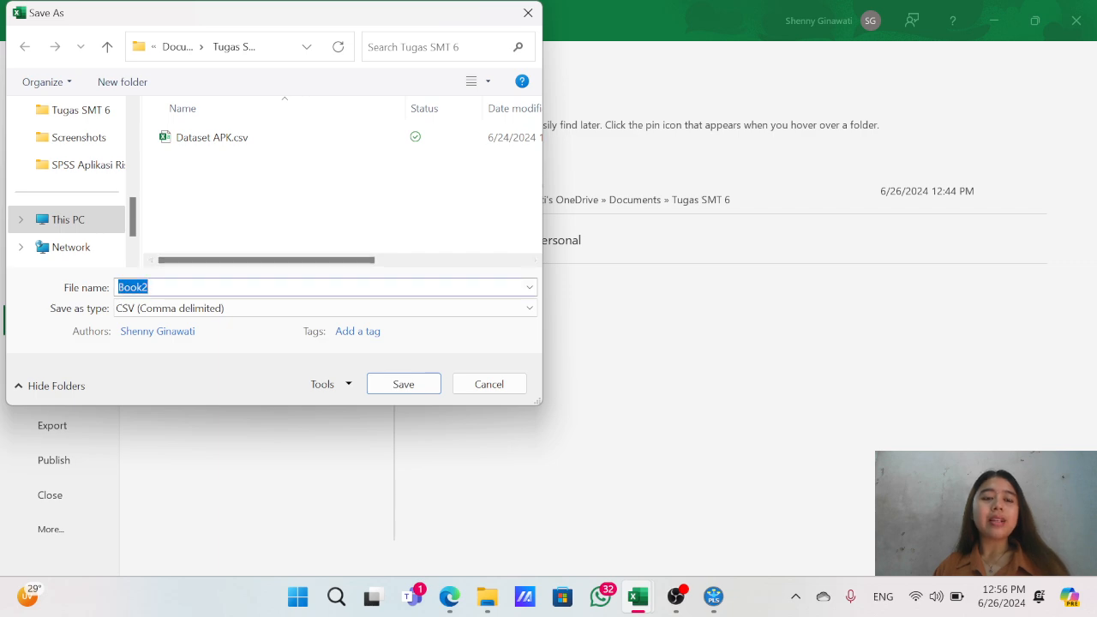
- Name the CSV file "Data Tabulasi UAS NIM GENAP", save it and close that workbook
{"action": "type", "text": "Data Tabulasi"}
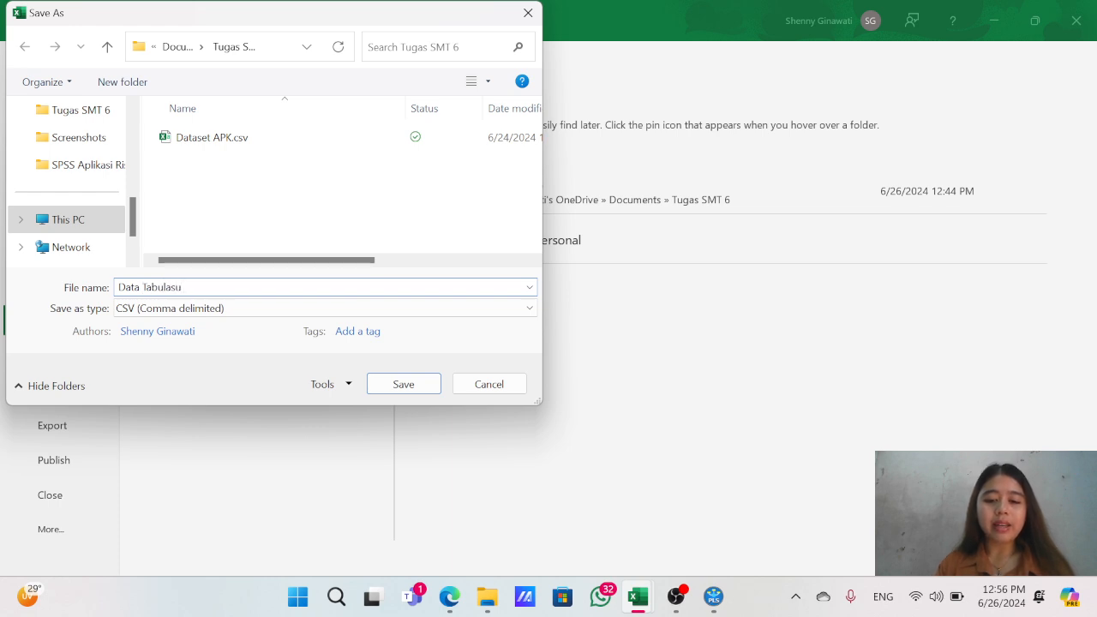
{"action": "type", "text": " UAS NI"}
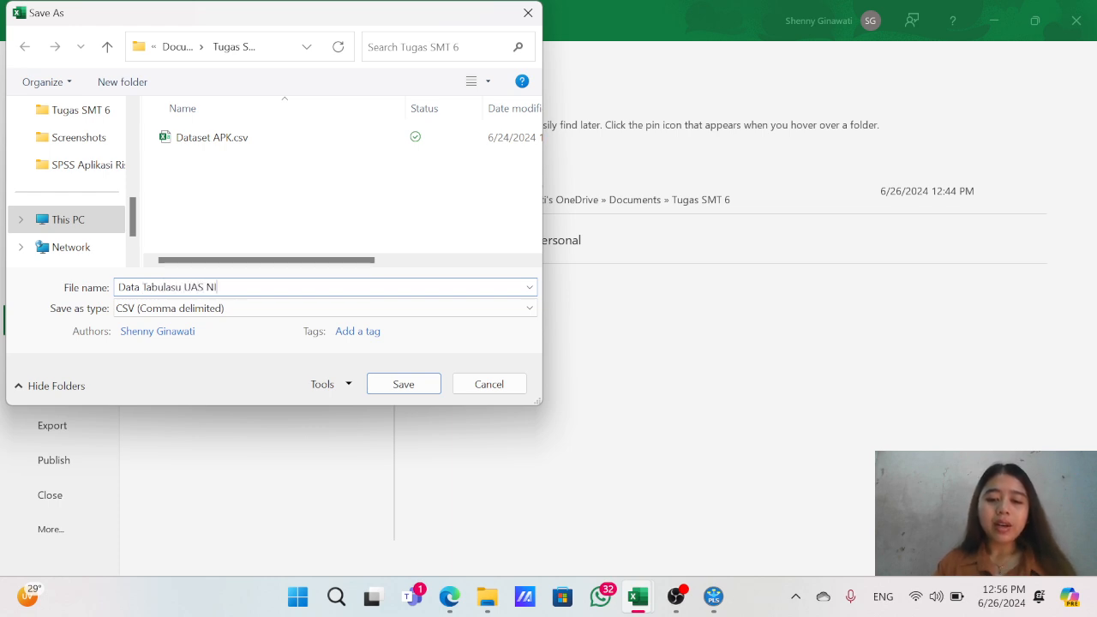
{"action": "type", "text": "M GENAP"}
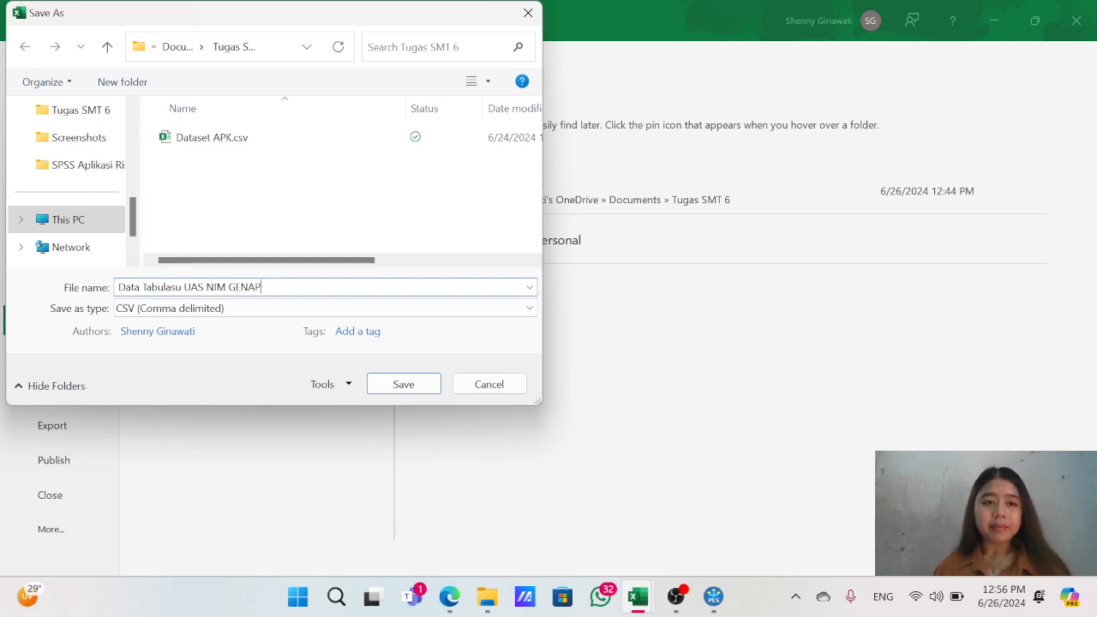
{"action": "left_click", "coordinate": [181, 288]}
{"action": "key", "text": "BackSpace"}
{"action": "type", "text": "i"}
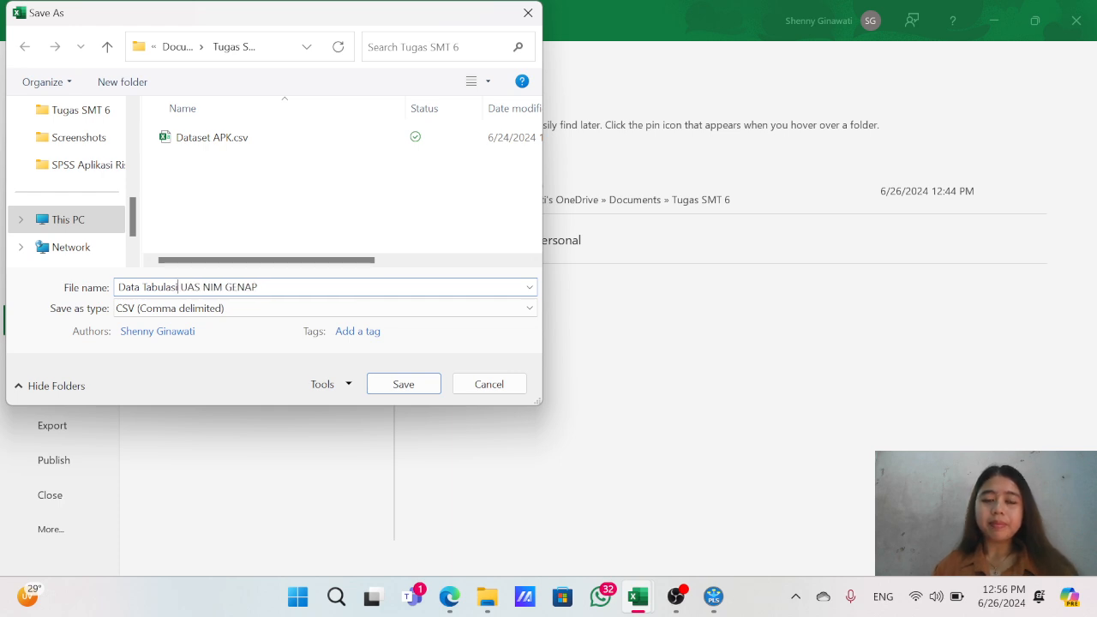
{"action": "left_click", "coordinate": [379, 384]}
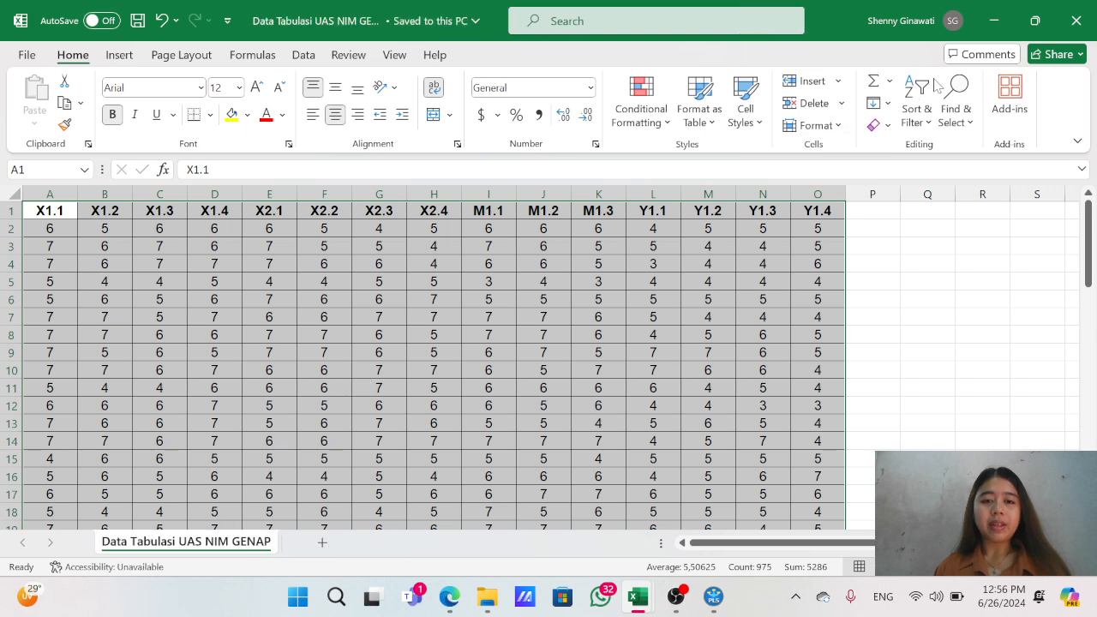
{"action": "left_click", "coordinate": [1074, 28]}
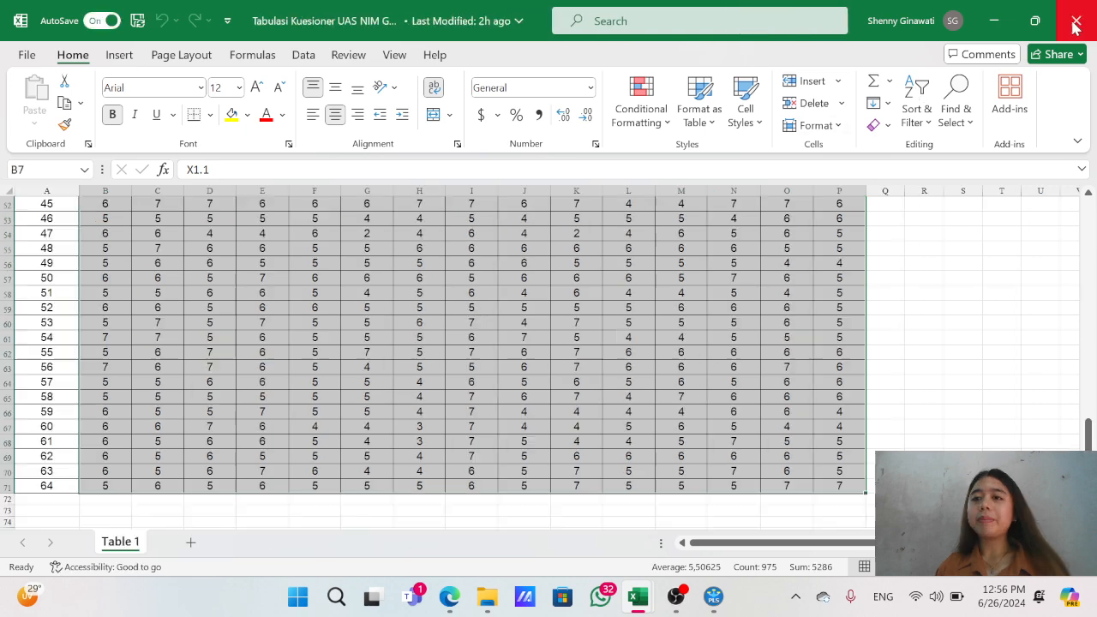
- Switch to SmartPLS 4 and maximize its window
{"action": "scroll", "coordinate": [651, 274], "scroll_direction": "up", "scroll_amount": 10}
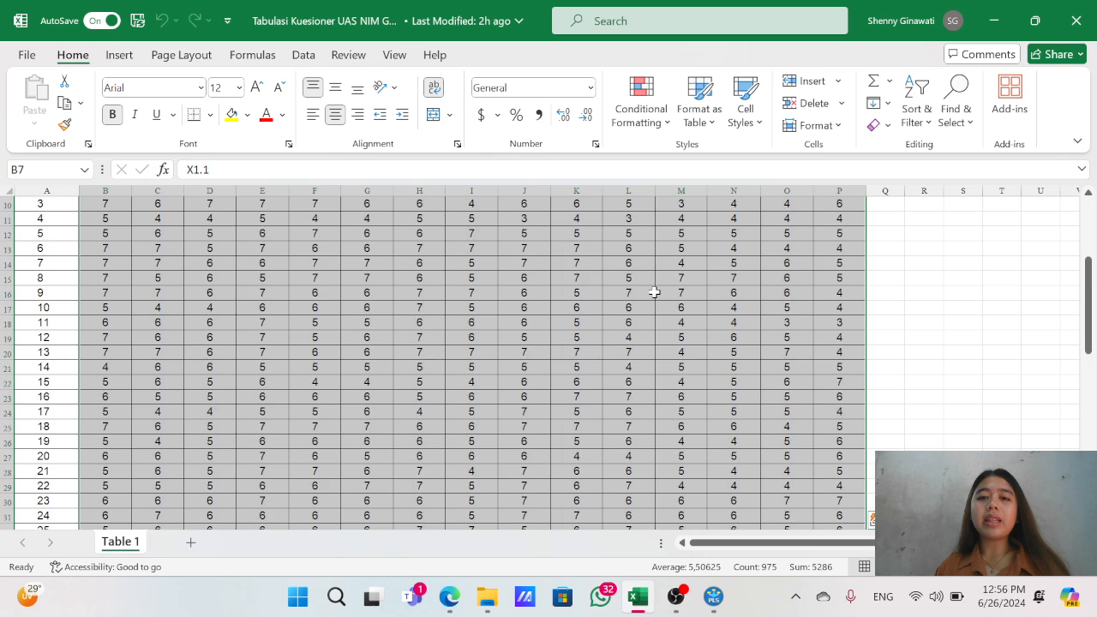
{"action": "scroll", "coordinate": [654, 292], "scroll_direction": "up", "scroll_amount": 3}
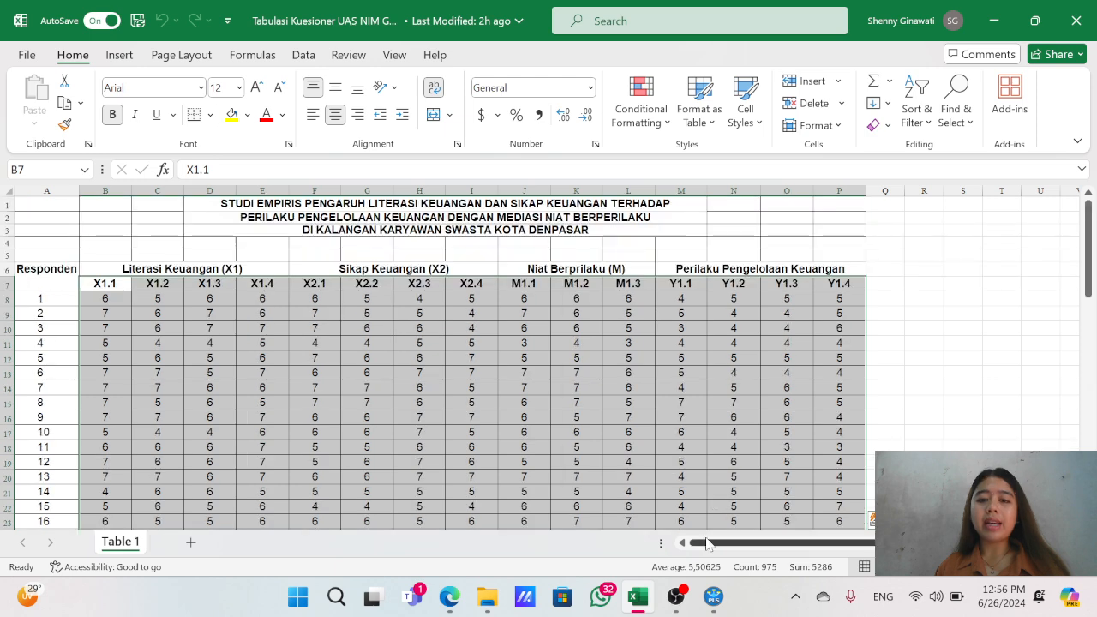
{"action": "left_click", "coordinate": [714, 597]}
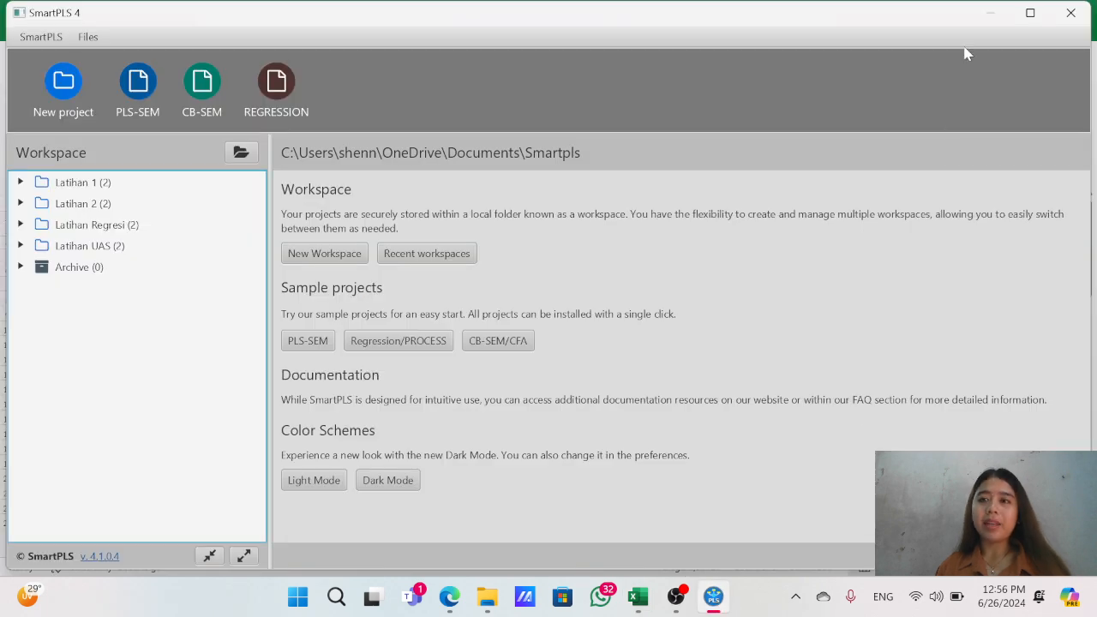
{"action": "left_click", "coordinate": [1030, 13]}
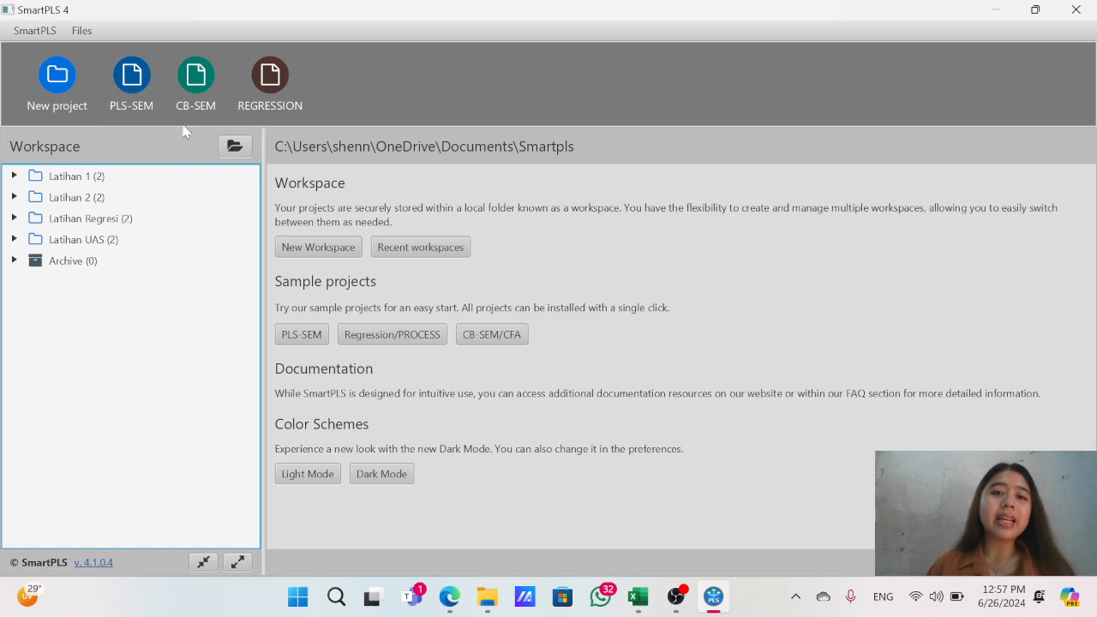
- Create a new project named "Project UAS" in the workspace
{"action": "left_click", "coordinate": [59, 112]}
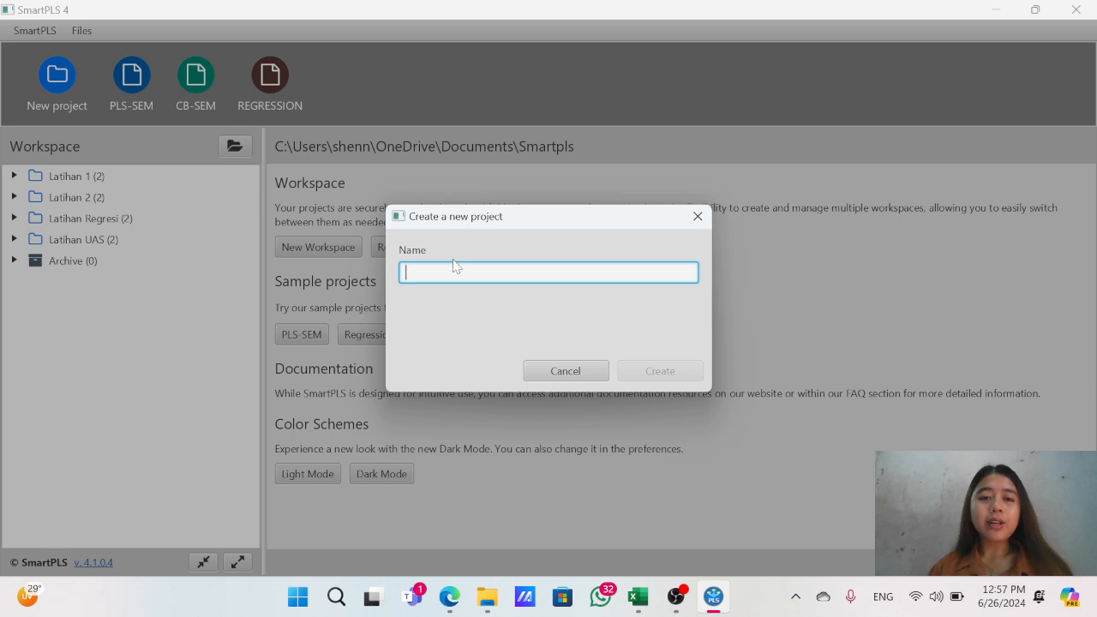
{"action": "type", "text": "Pro"}
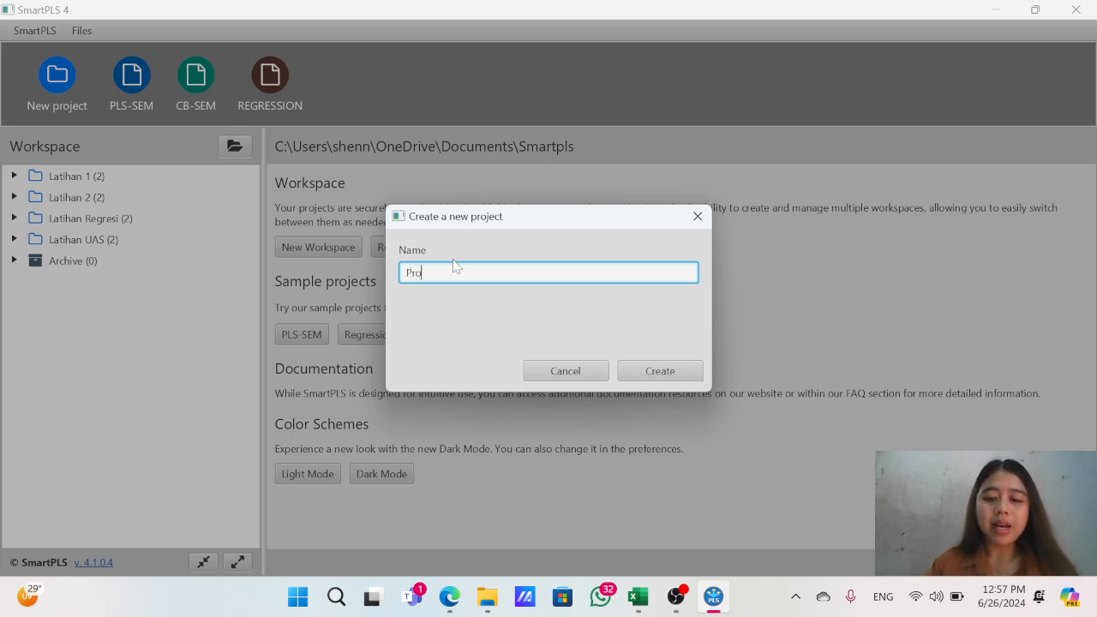
{"action": "type", "text": "ject U"}
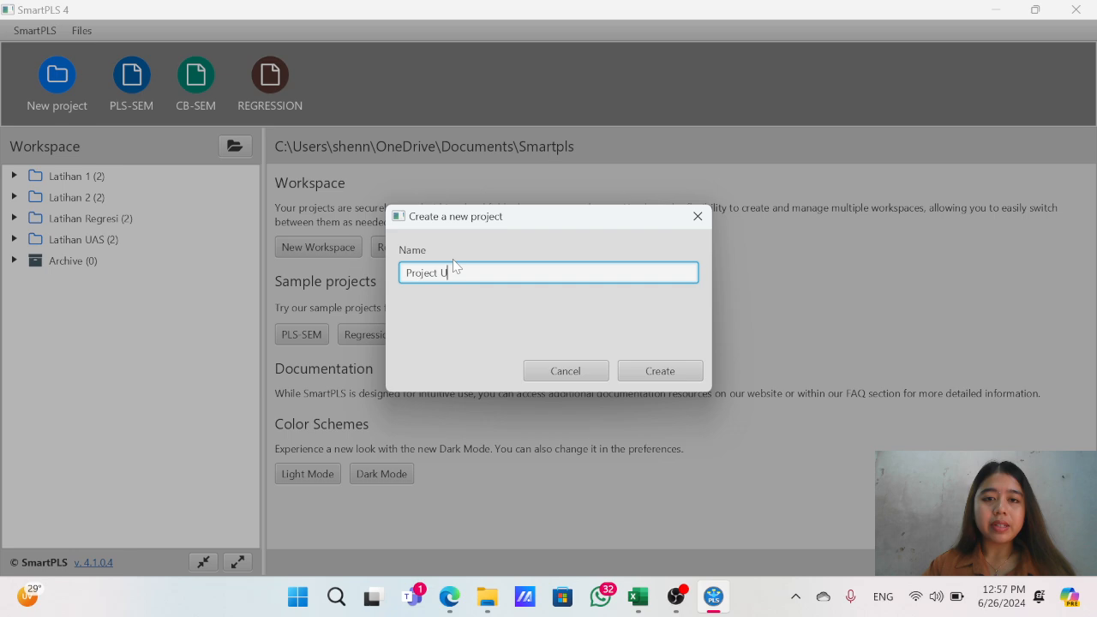
{"action": "type", "text": "AS"}
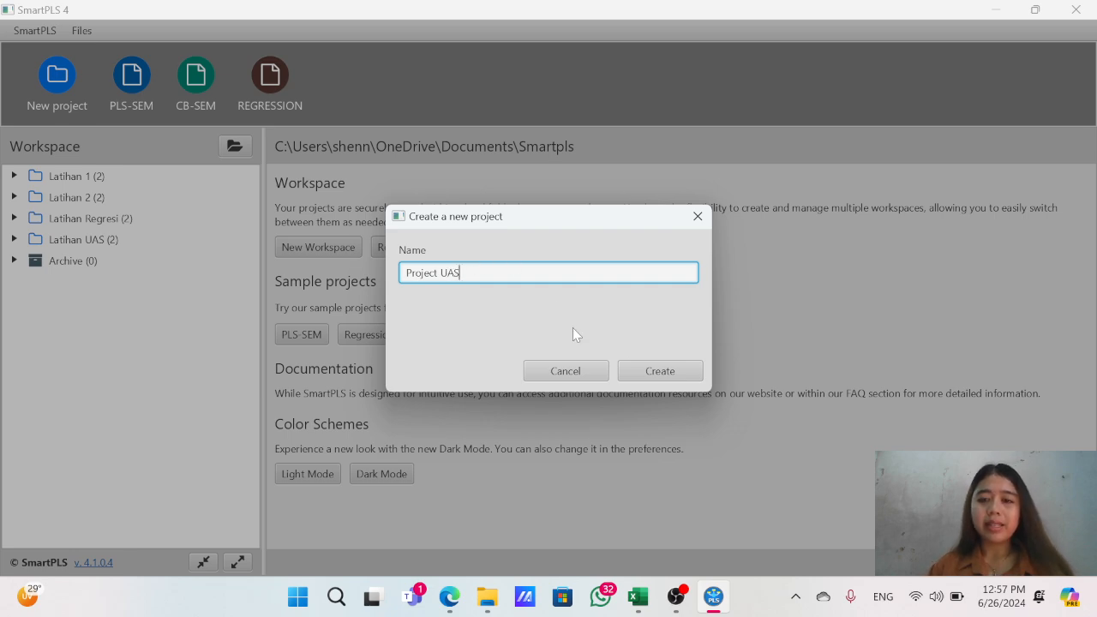
{"action": "left_click", "coordinate": [646, 370]}
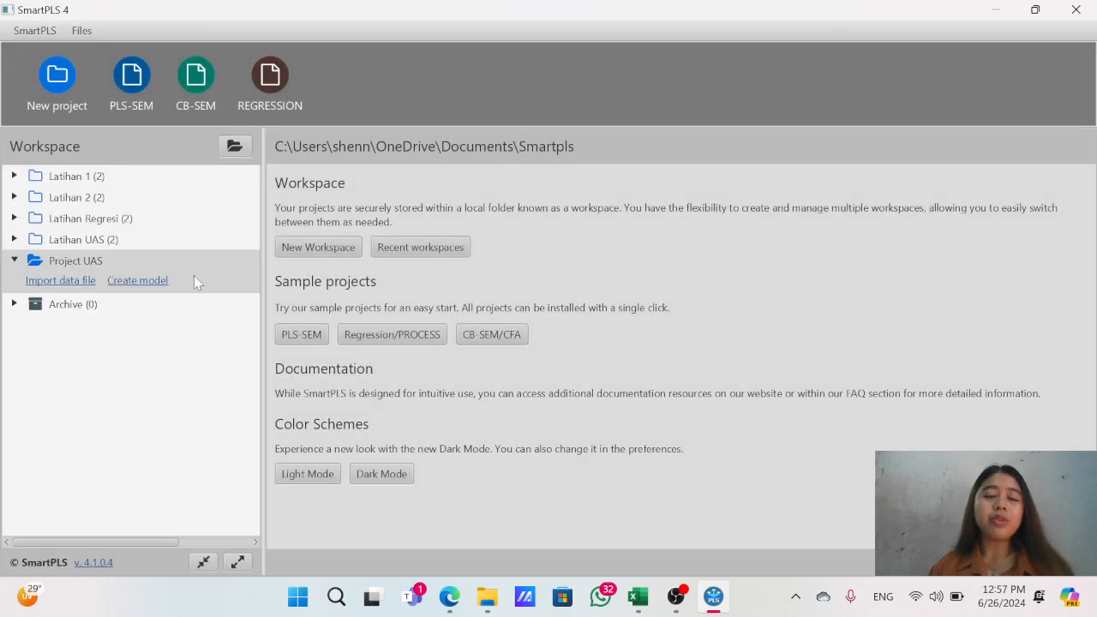
- Import the data file "Data Tabulasi UAS NIM GENAP" into Project UAS with all indicators included
{"action": "left_click", "coordinate": [76, 283]}
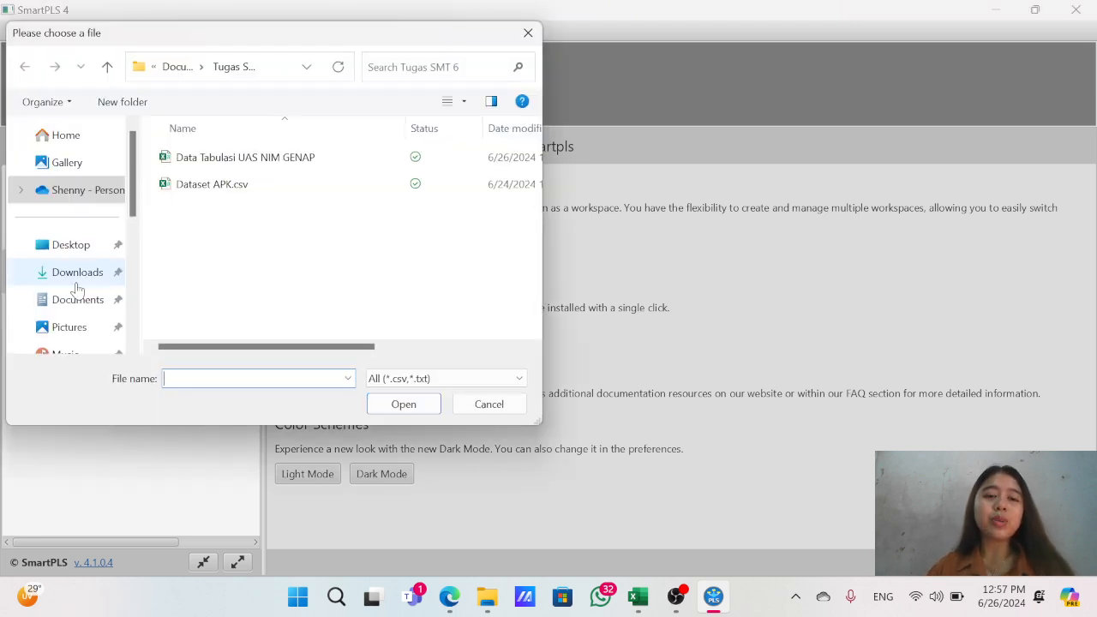
{"action": "left_click", "coordinate": [246, 165]}
{"action": "double_click", "coordinate": [247, 166]}
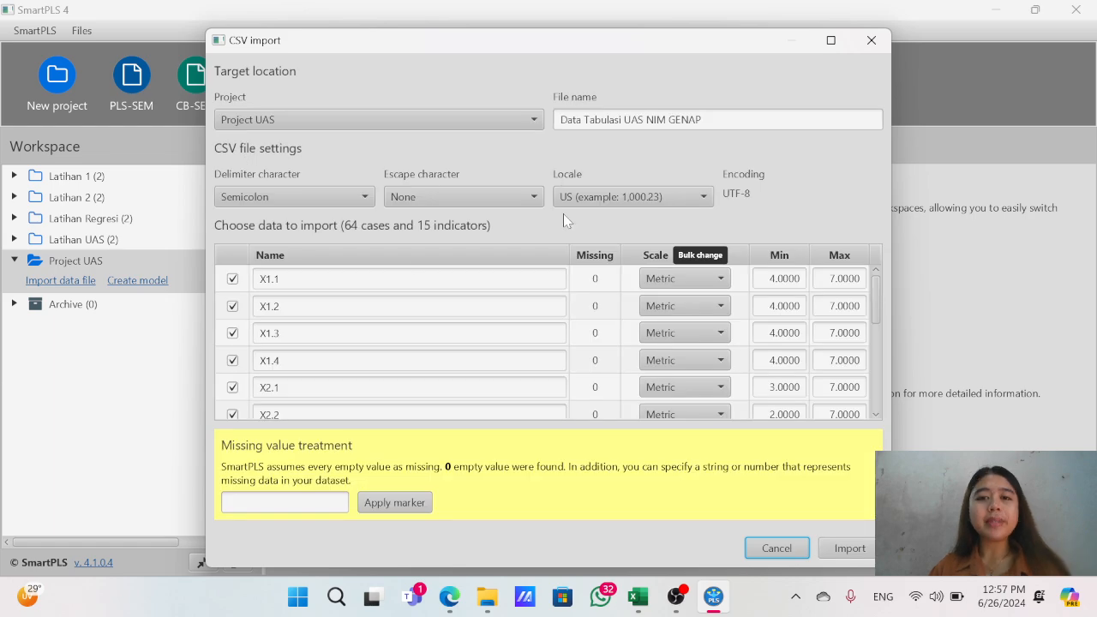
{"action": "scroll", "coordinate": [748, 336], "scroll_direction": "down", "scroll_amount": 7}
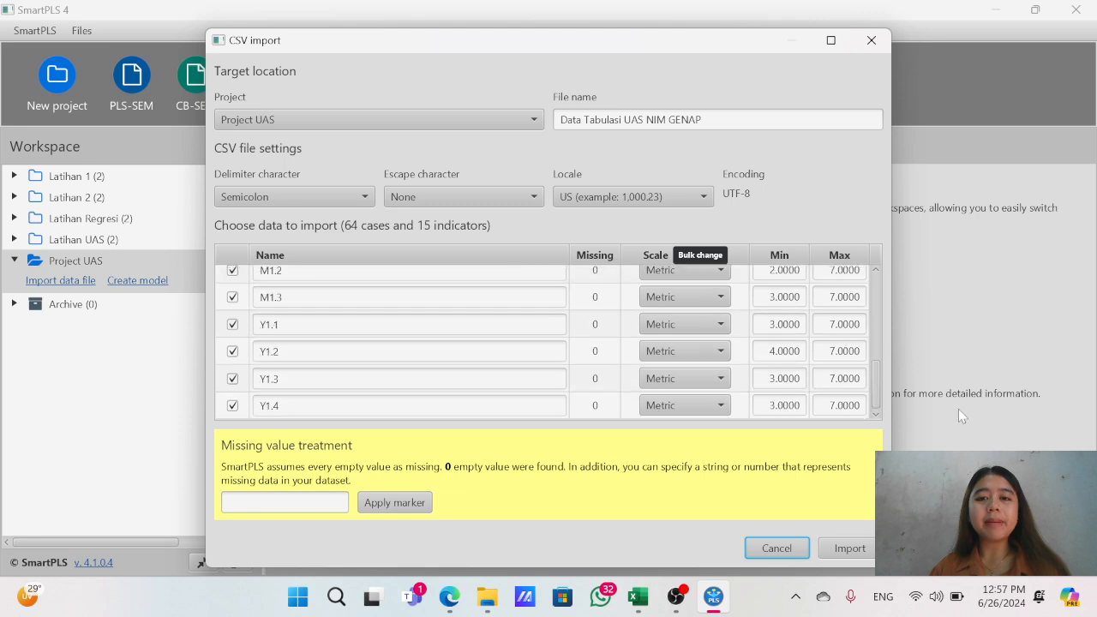
{"action": "left_click", "coordinate": [850, 548]}
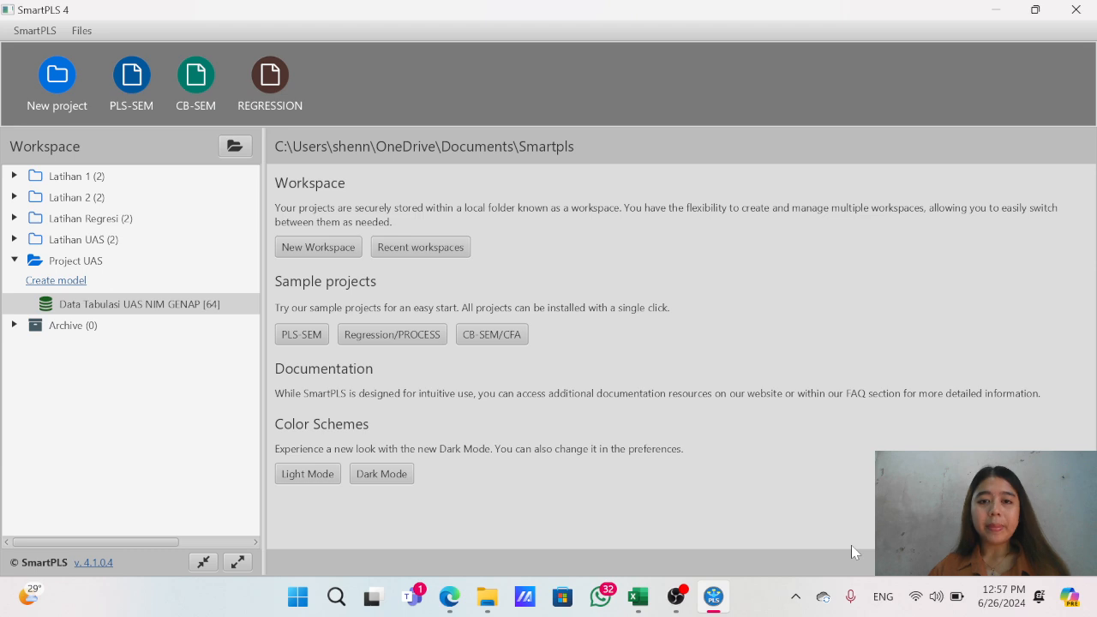
- Open the imported Data Tabulasi UAS NIM GENAP dataset, examine all columns of its indicator statistics and return to the workspace
{"action": "double_click", "coordinate": [256, 303]}
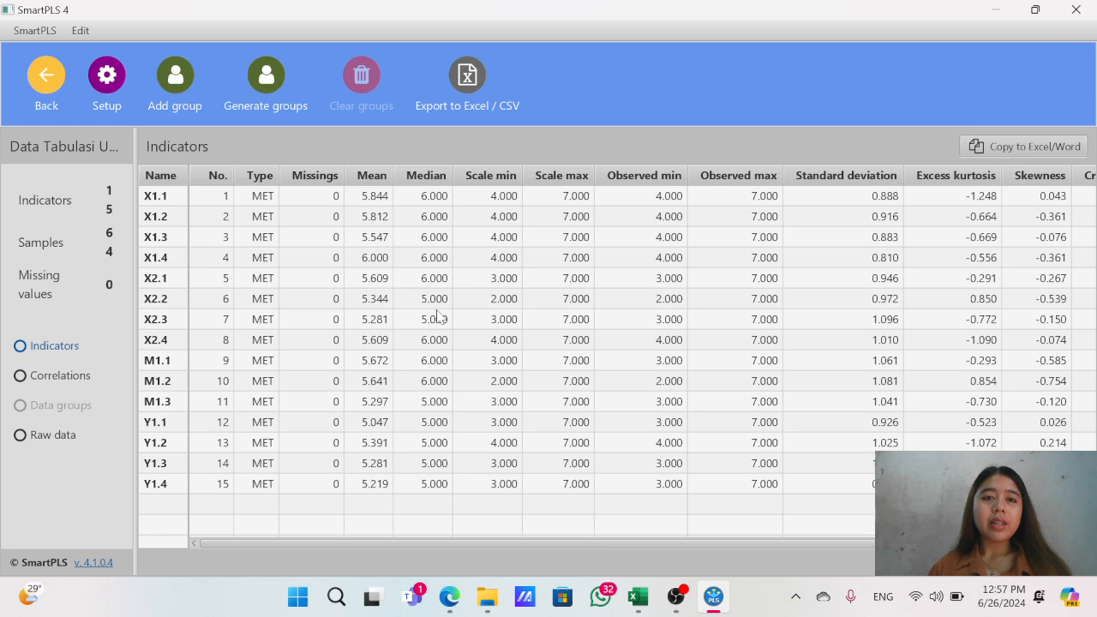
{"action": "scroll", "coordinate": [820, 242], "scroll_direction": "right", "scroll_amount": 2}
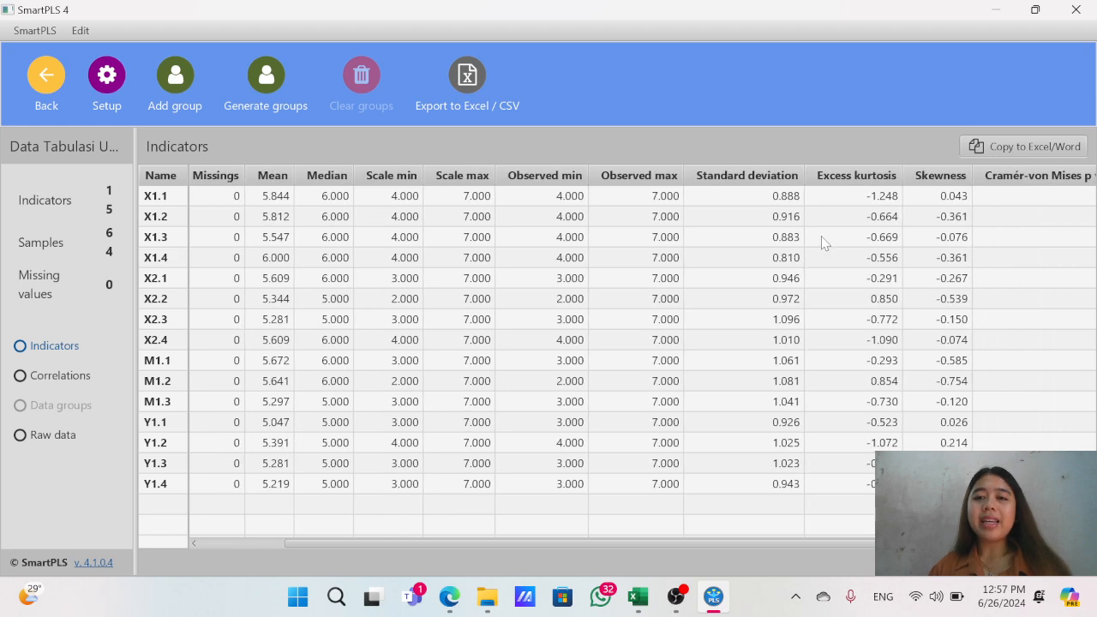
{"action": "scroll", "coordinate": [820, 242], "scroll_direction": "right", "scroll_amount": 1}
{"action": "scroll", "coordinate": [820, 242], "scroll_direction": "left", "scroll_amount": 4}
{"action": "scroll", "coordinate": [821, 243], "scroll_direction": "right", "scroll_amount": 4}
{"action": "scroll", "coordinate": [820, 242], "scroll_direction": "left", "scroll_amount": 1}
{"action": "scroll", "coordinate": [821, 242], "scroll_direction": "left", "scroll_amount": 3}
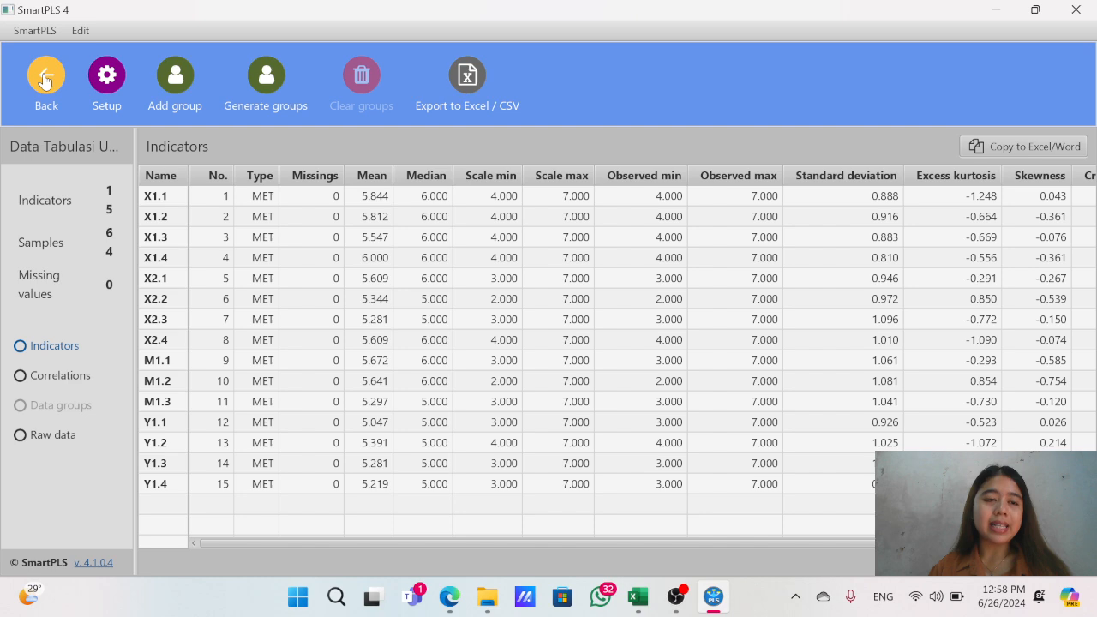
{"action": "left_click", "coordinate": [45, 77]}
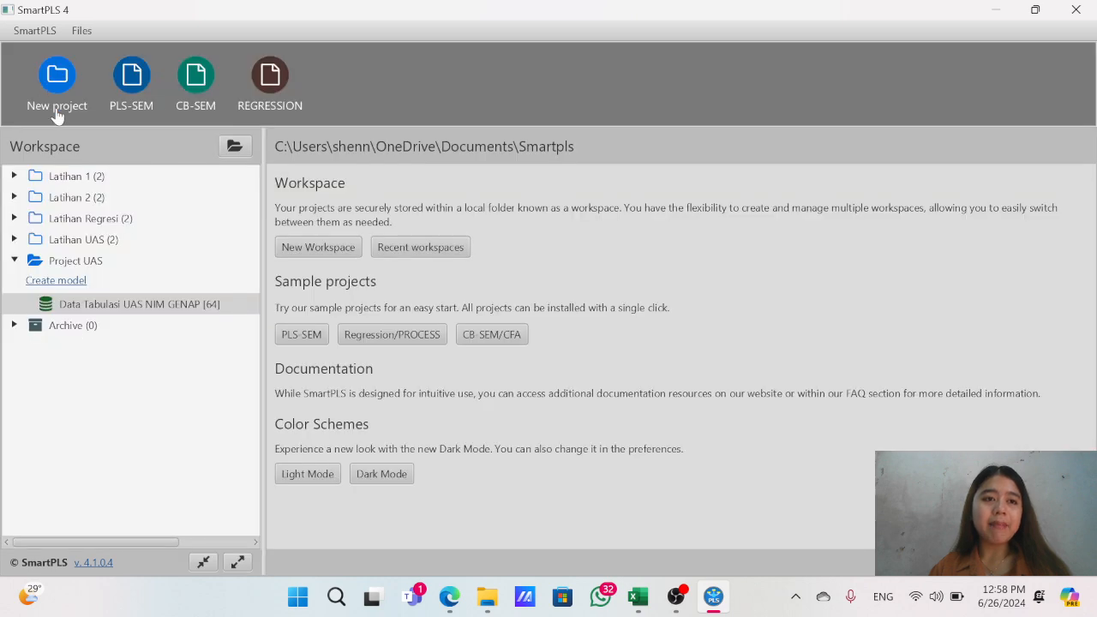
- Create a PLS-SEM model named "Project UAS" in Project UAS
{"action": "left_click", "coordinate": [68, 280]}
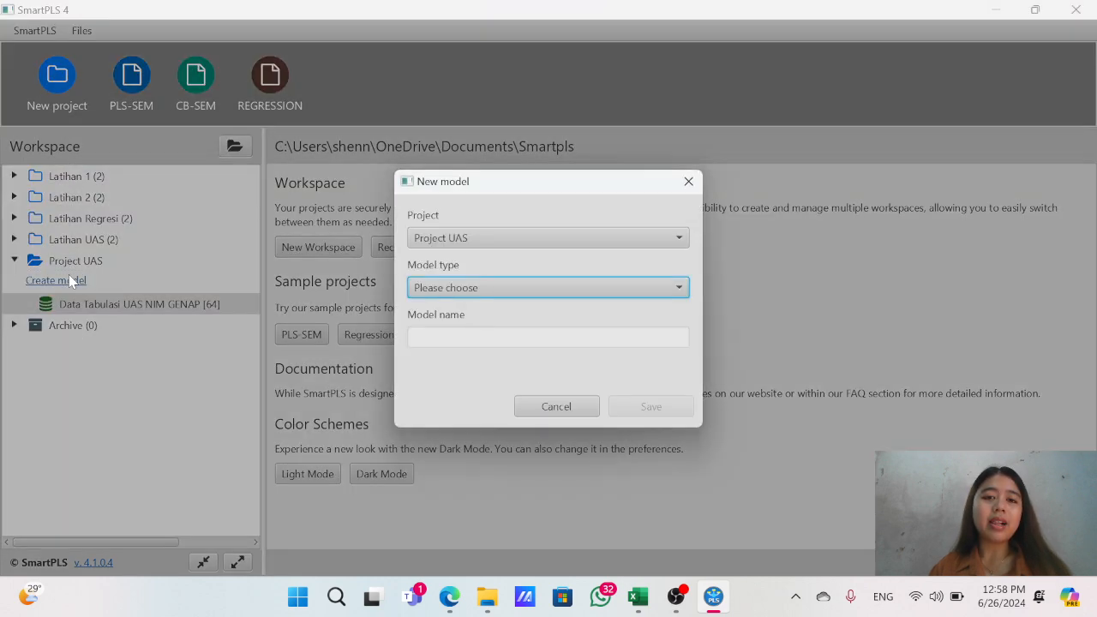
{"action": "left_click", "coordinate": [467, 288]}
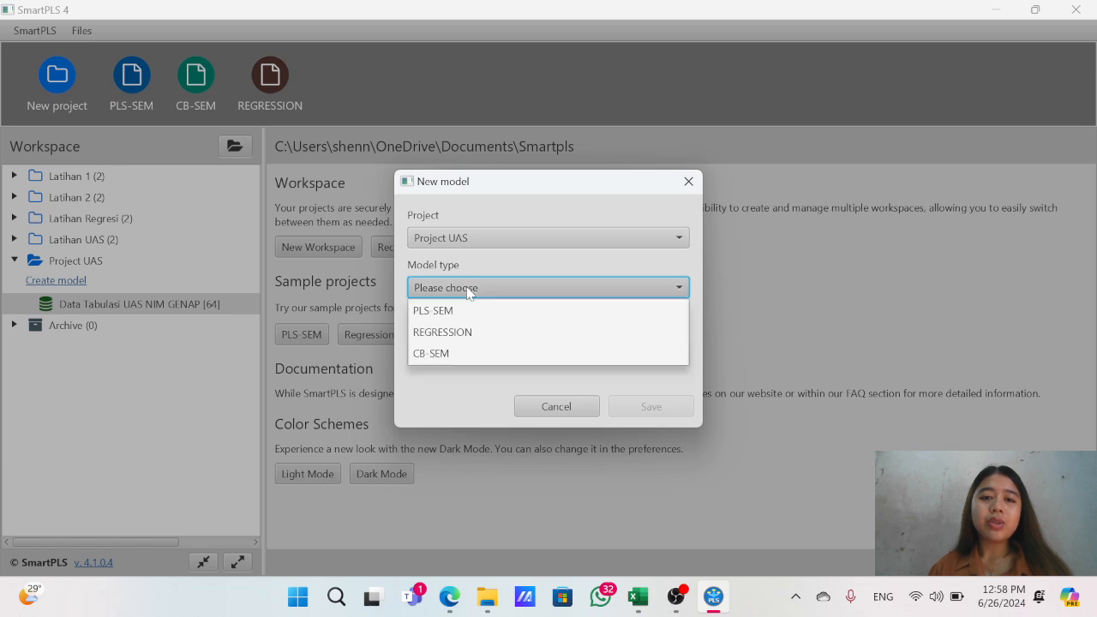
{"action": "left_click", "coordinate": [468, 313]}
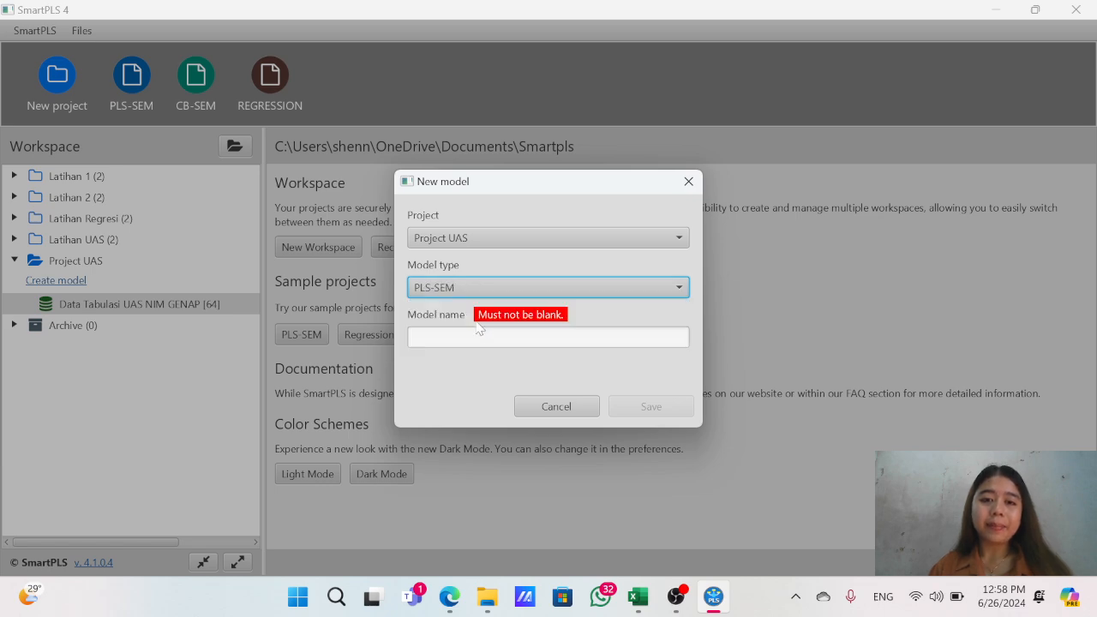
{"action": "type", "text": "Pr"}
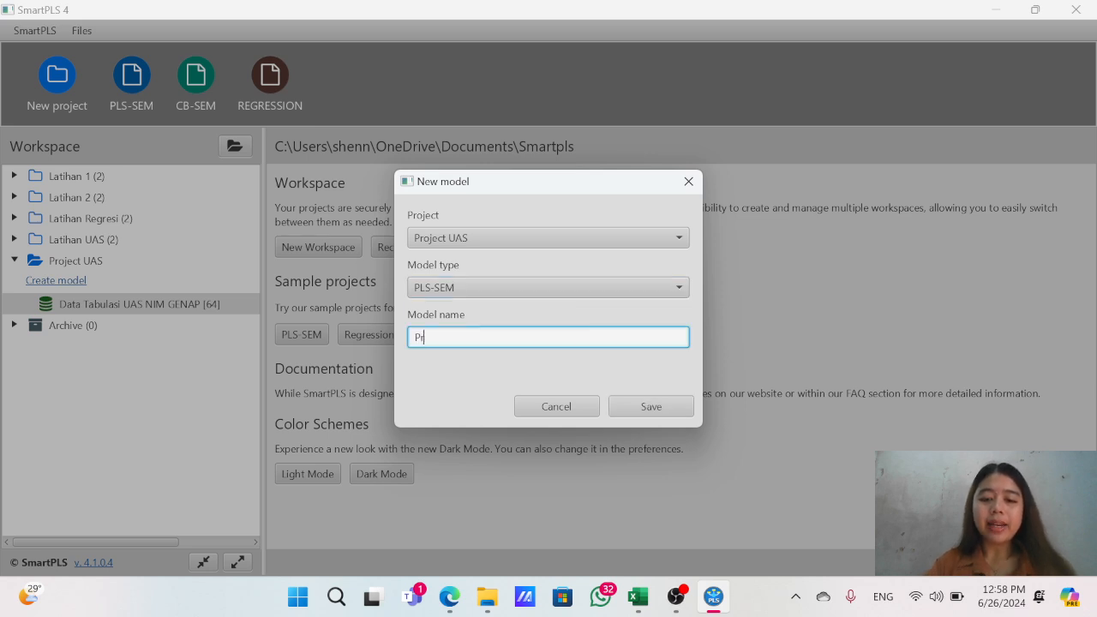
{"action": "type", "text": "oject UAS"}
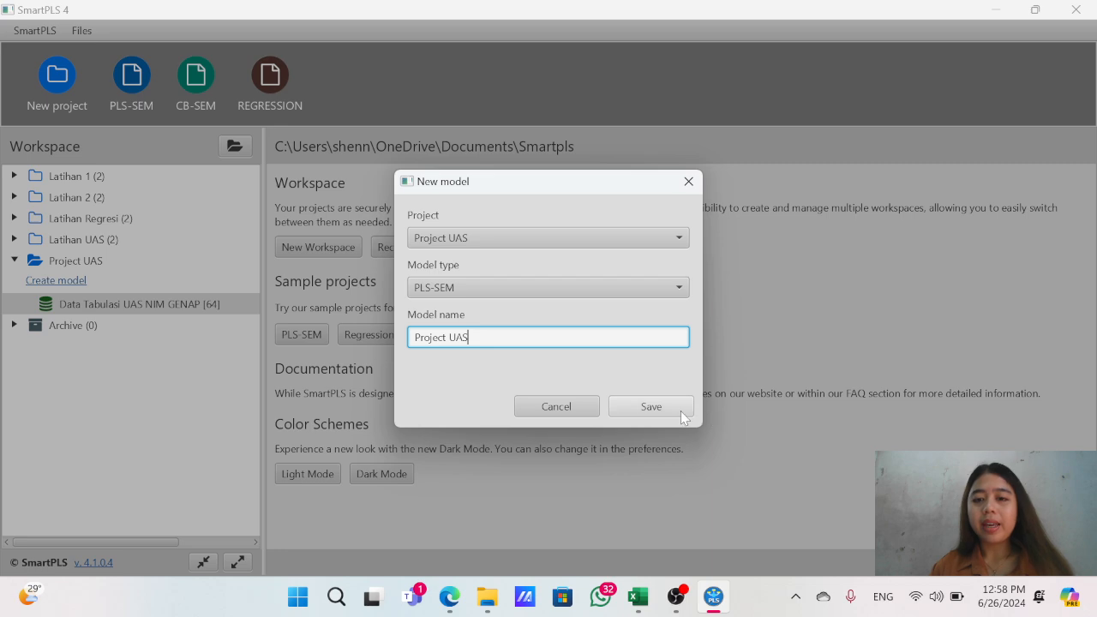
{"action": "left_click", "coordinate": [629, 408]}
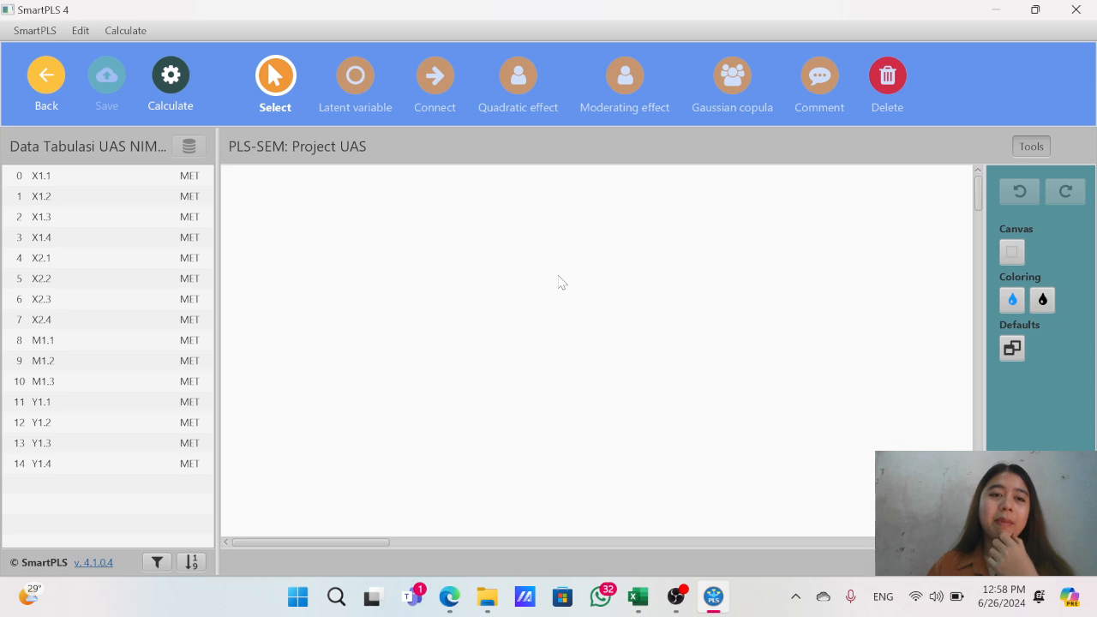
- Add a latent variable named "Literasi Keuangan" with indicators X1.1 to X1.4 in the upper part of the canvas
{"action": "left_click", "coordinate": [142, 176]}
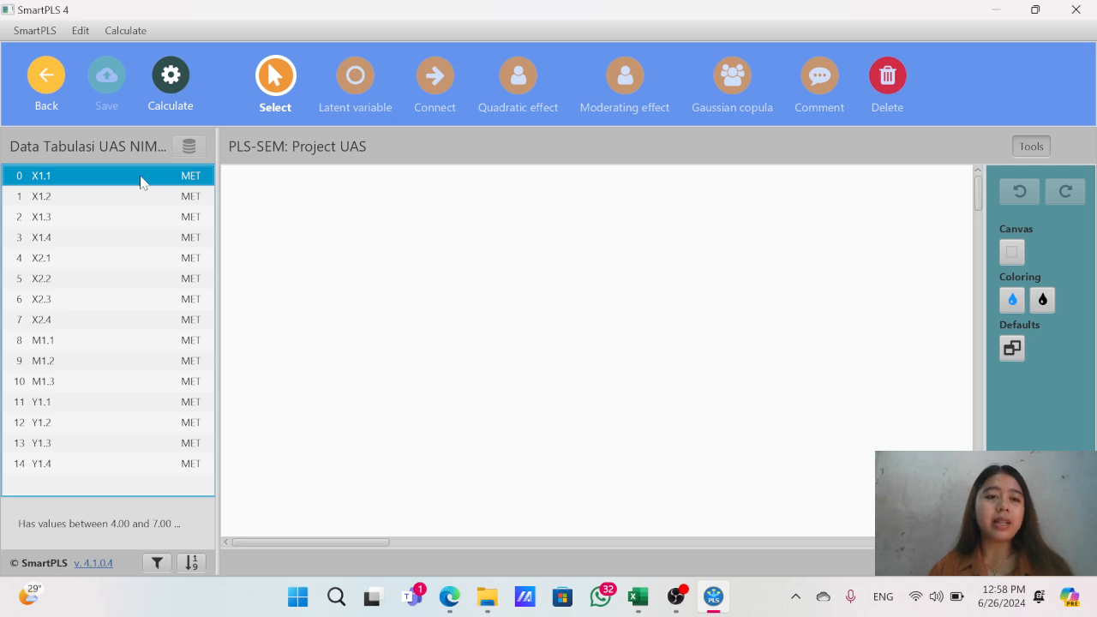
{"action": "left_click_drag", "start_coordinate": [75, 184], "coordinate": [90, 239]}
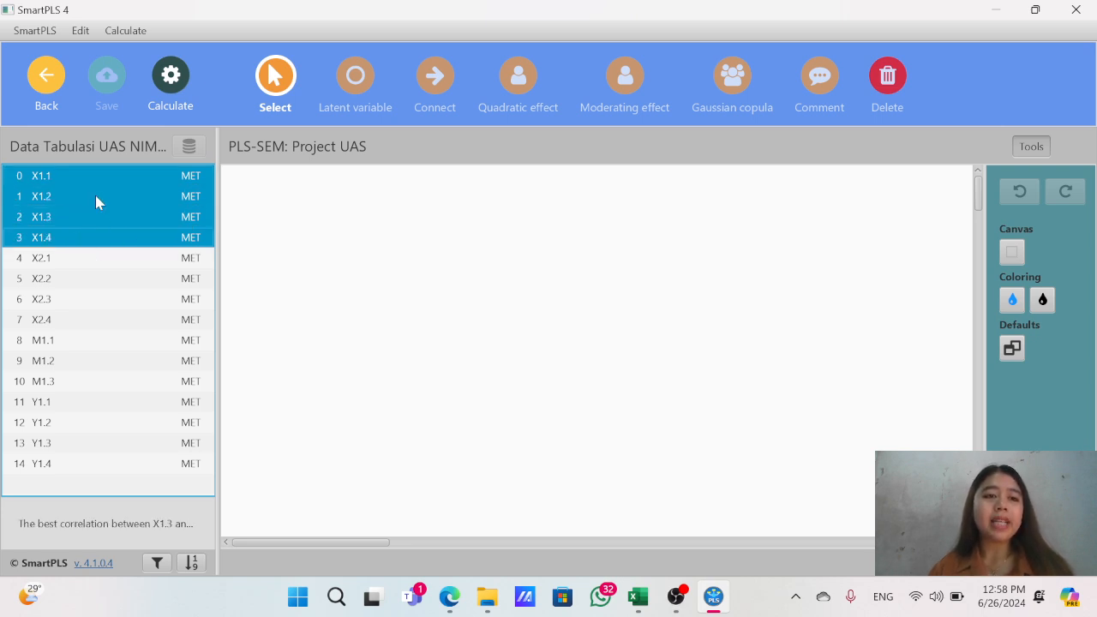
{"action": "left_click_drag", "start_coordinate": [94, 201], "coordinate": [357, 237]}
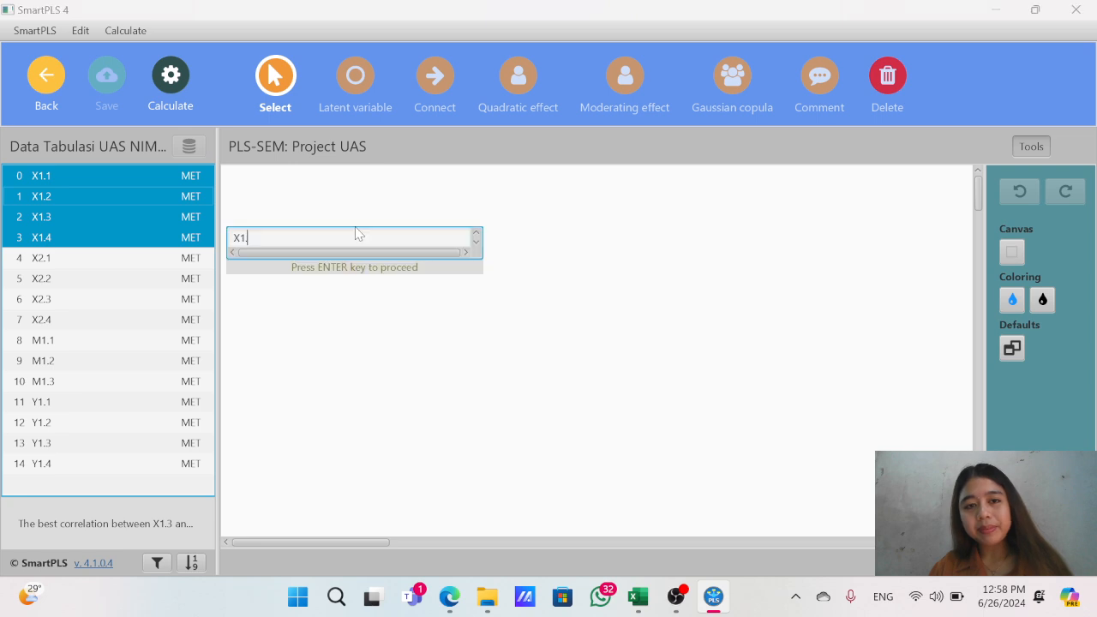
{"action": "key", "text": "BackSpace"}
{"action": "key", "text": "BackSpace"}
{"action": "key", "text": "BackSpace"}
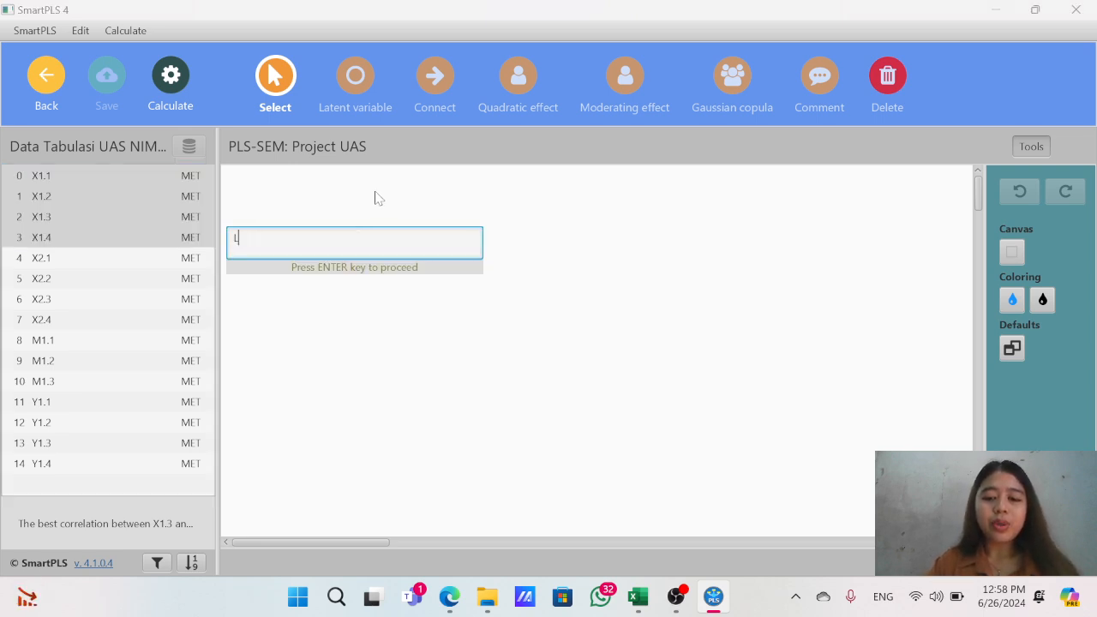
{"action": "type", "text": "Literasi Keuangan"}
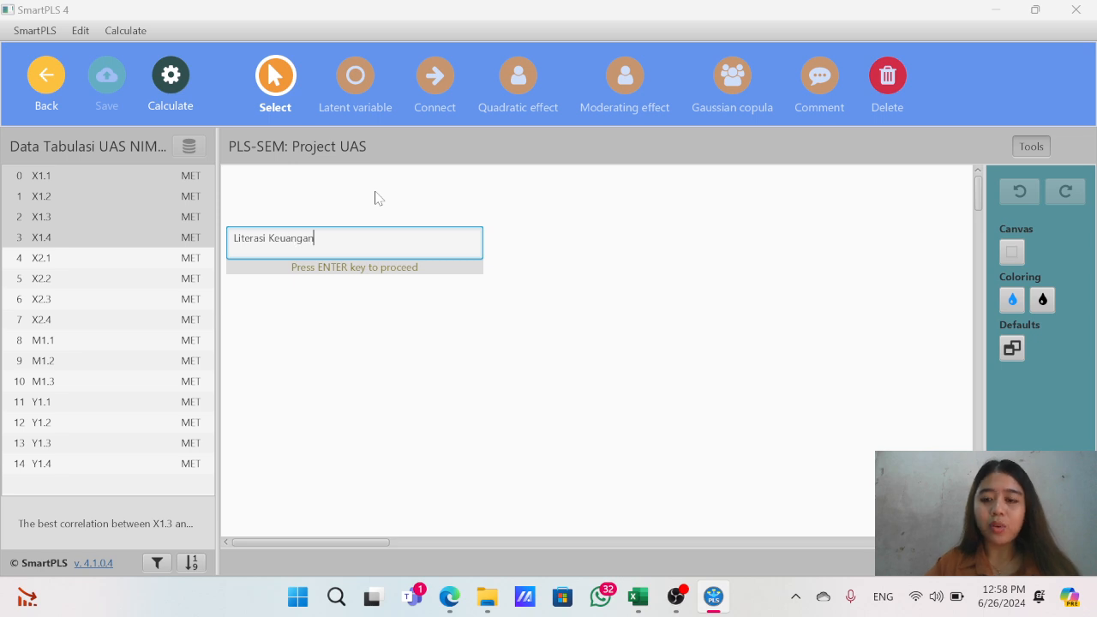
{"action": "key", "text": "Return"}
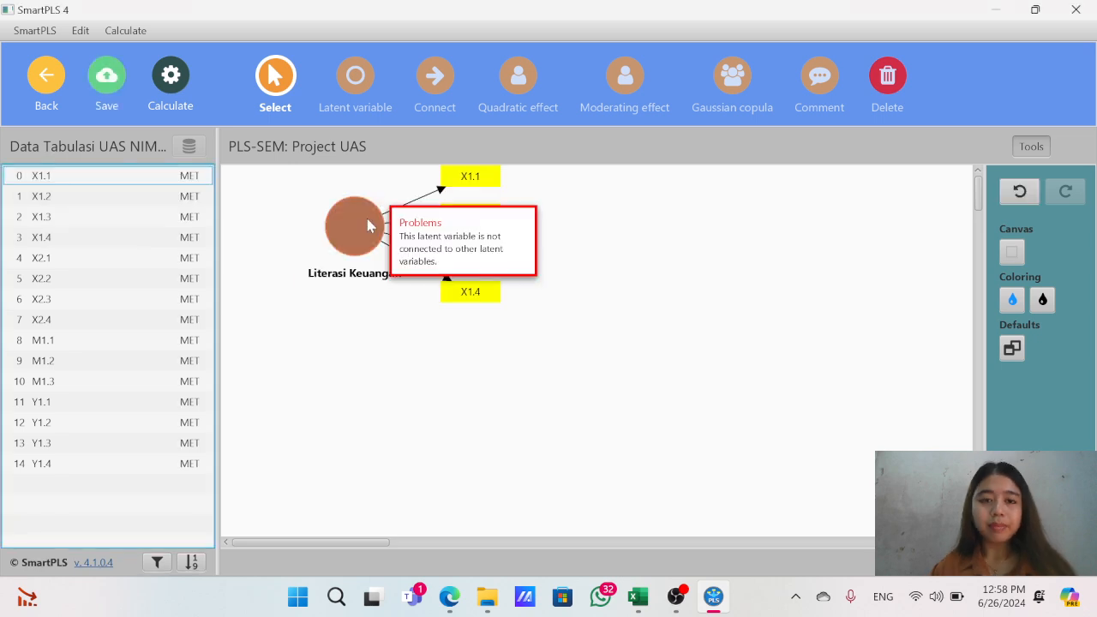
- Move Literasi Keuangan slightly down and try its indicators on different sides, leaving them to the left of the circle
{"action": "left_click_drag", "start_coordinate": [368, 225], "coordinate": [363, 251]}
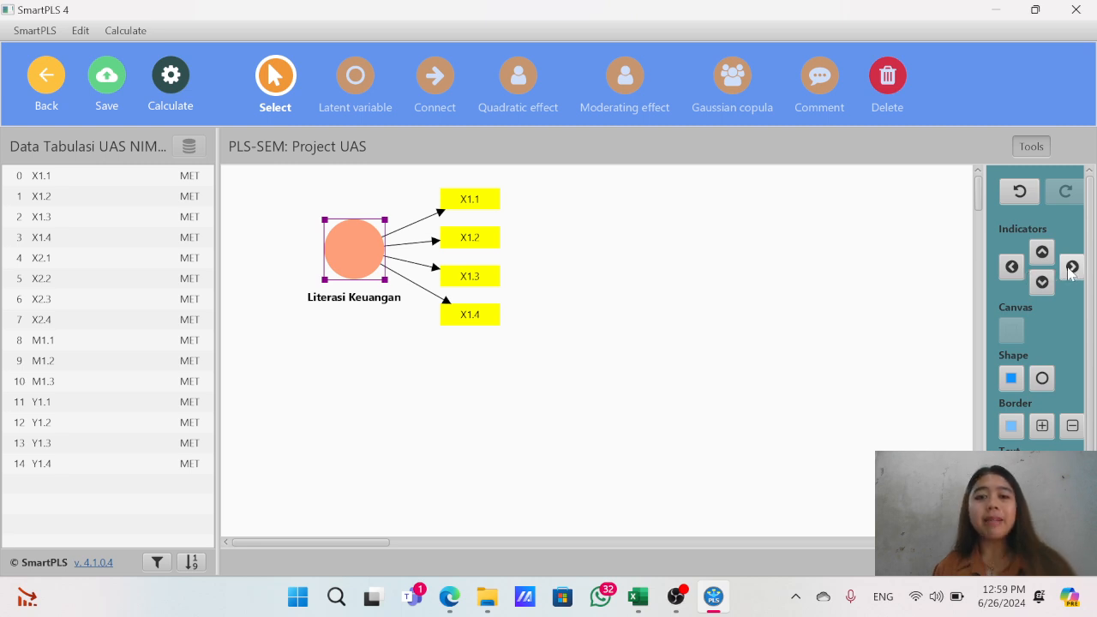
{"action": "left_click", "coordinate": [1010, 268]}
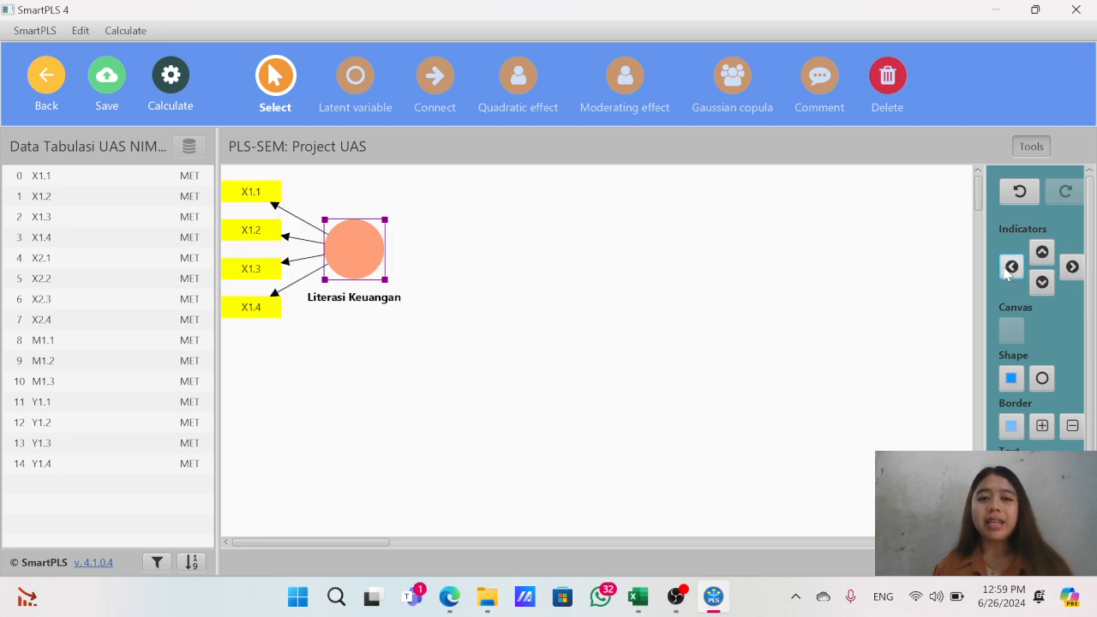
{"action": "left_click", "coordinate": [1042, 252]}
{"action": "left_click", "coordinate": [1044, 283]}
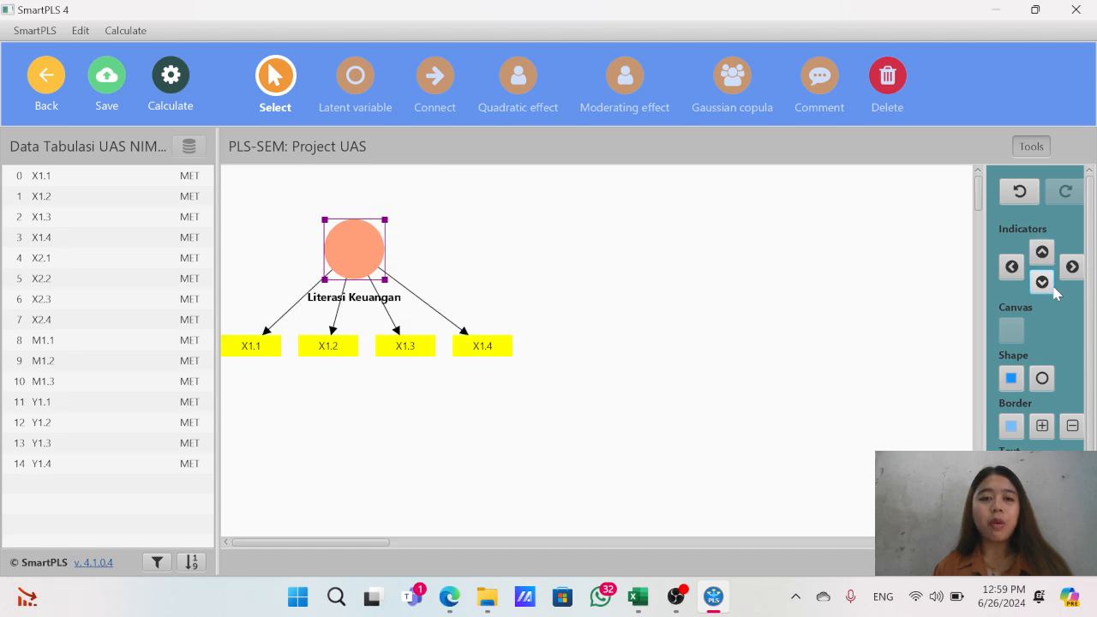
{"action": "left_click", "coordinate": [1011, 268]}
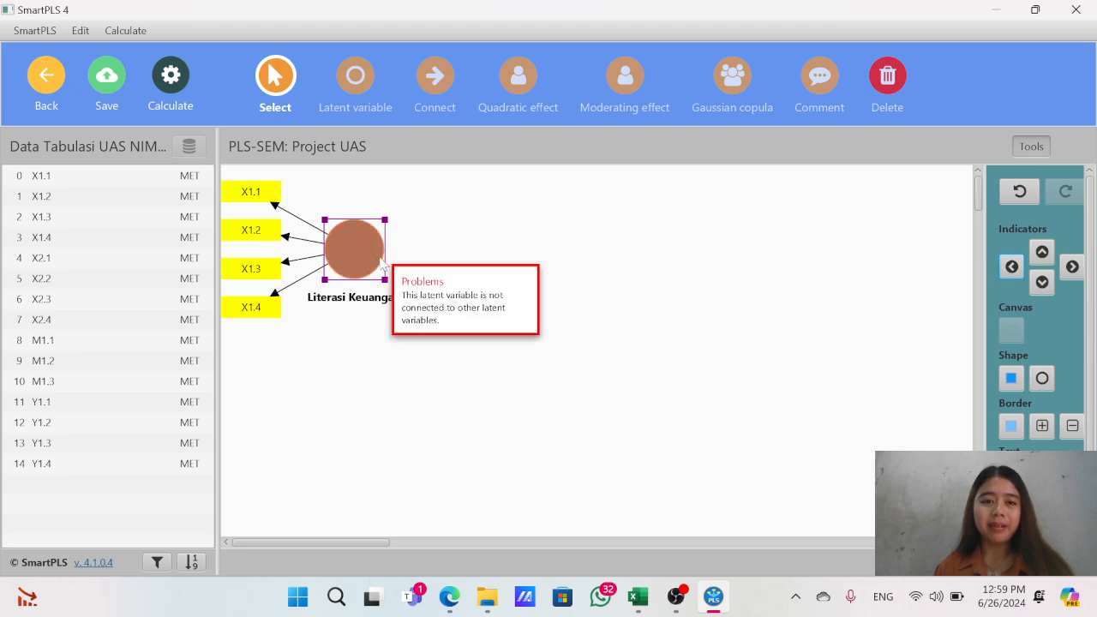
{"action": "left_click_drag", "start_coordinate": [358, 251], "coordinate": [359, 252]}
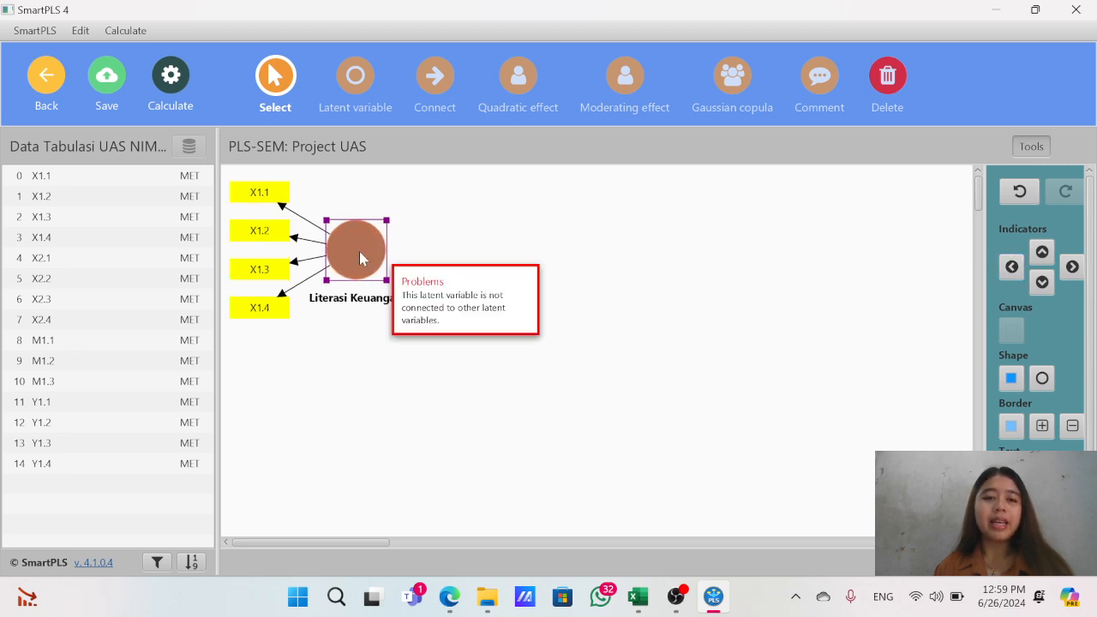
- Add a latent variable named "Sikap Keuangan" with indicators X2.1 to X2.4 below Literasi Keuangan
{"action": "left_click", "coordinate": [185, 265]}
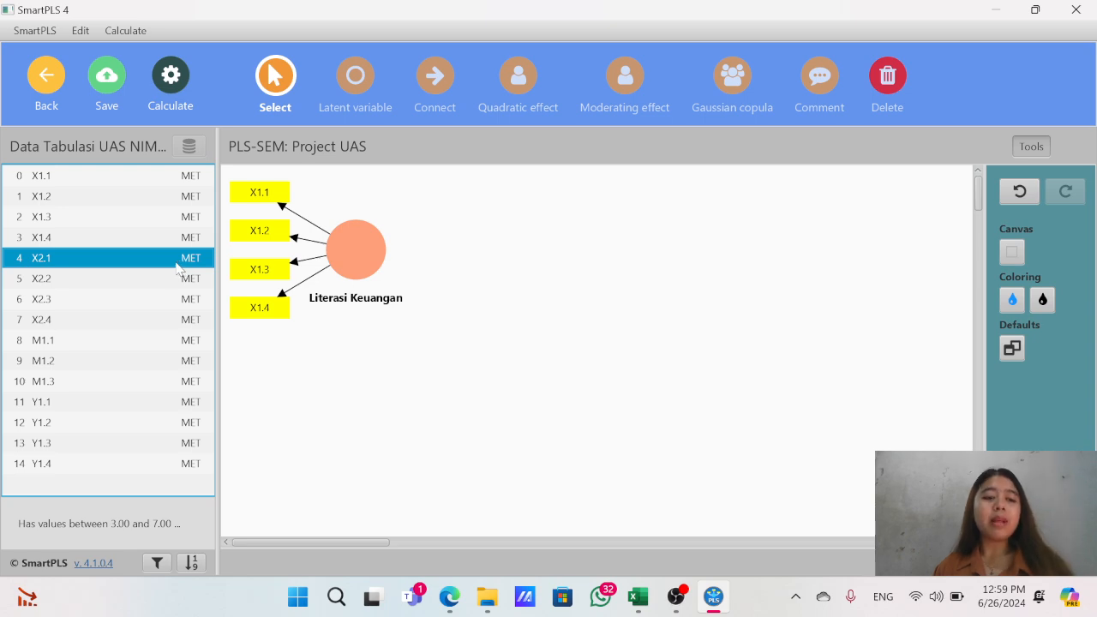
{"action": "left_click", "coordinate": [172, 276], "text": "ctrl"}
{"action": "left_click", "coordinate": [167, 284], "text": "ctrl"}
{"action": "left_click", "coordinate": [161, 277], "text": "ctrl"}
{"action": "left_click", "coordinate": [166, 300], "text": "ctrl"}
{"action": "left_click", "coordinate": [166, 319], "text": "ctrl"}
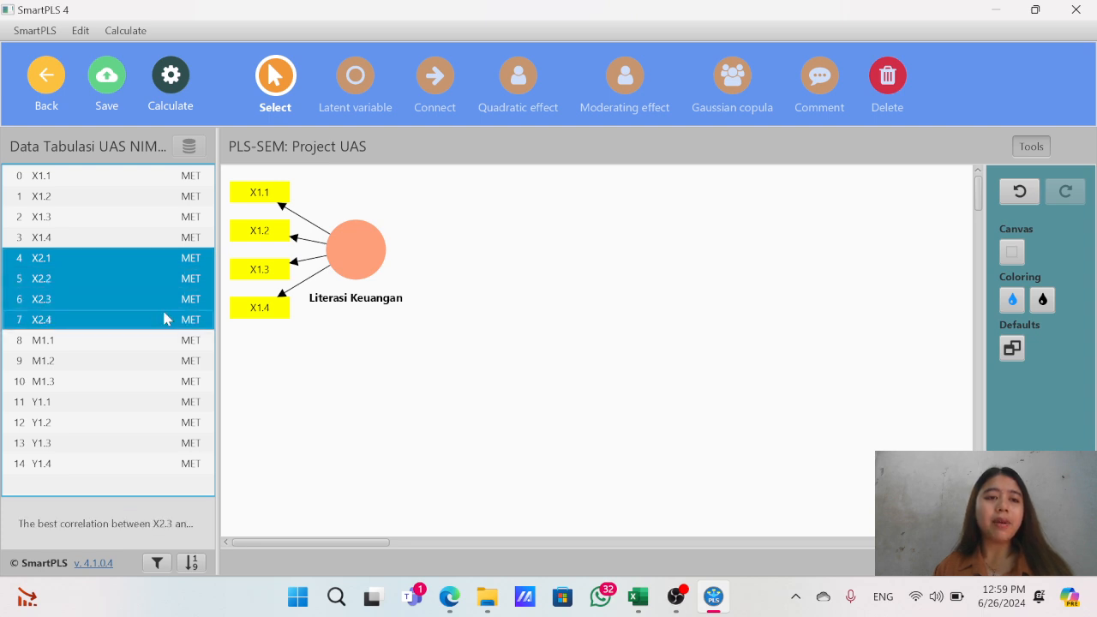
{"action": "left_click_drag", "start_coordinate": [176, 302], "coordinate": [363, 426]}
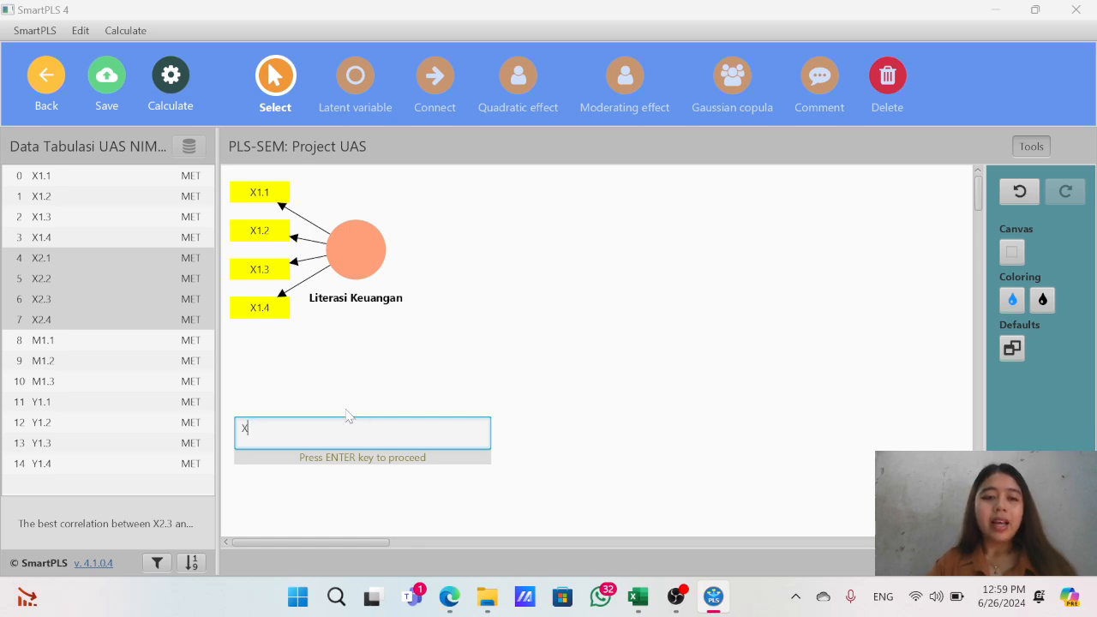
{"action": "type", "text": "S"}
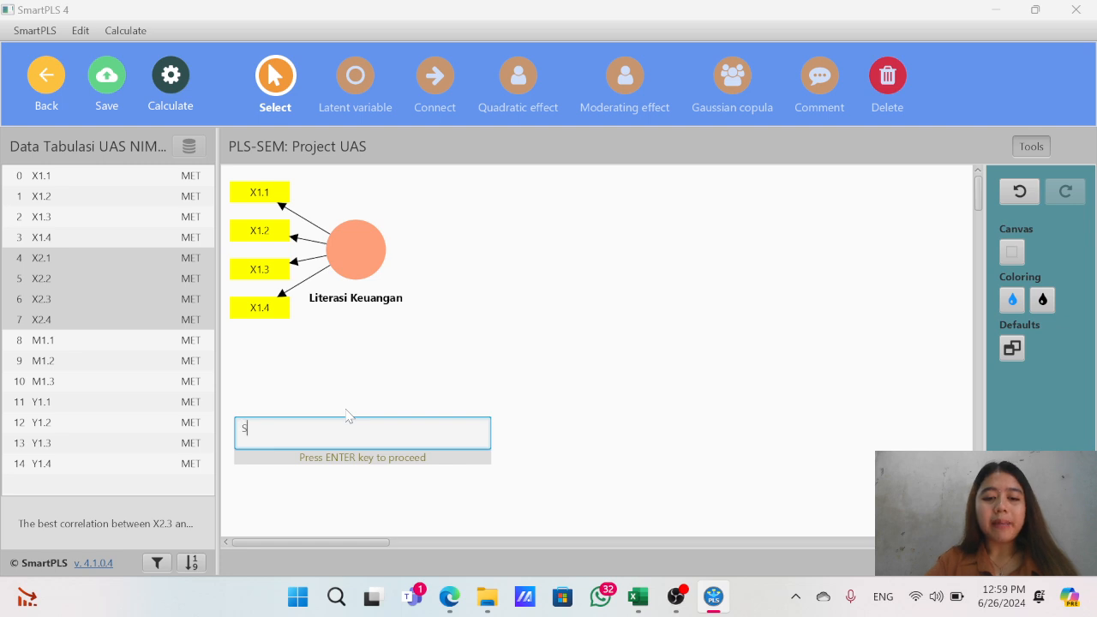
{"action": "type", "text": "ikap Keu"}
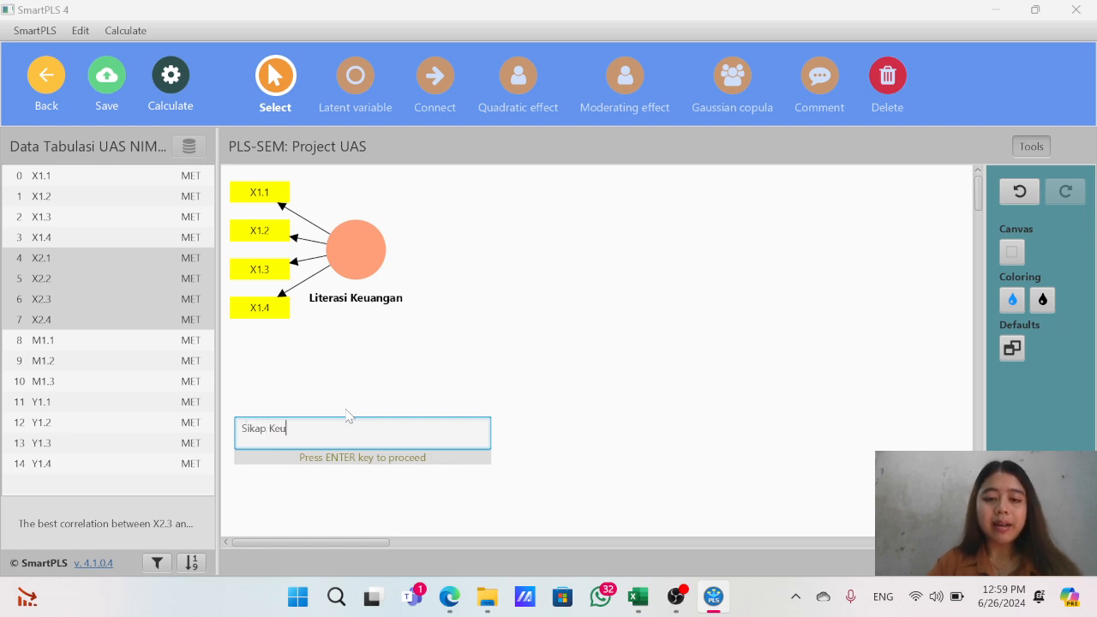
{"action": "type", "text": "angan"}
{"action": "key", "text": "Return"}
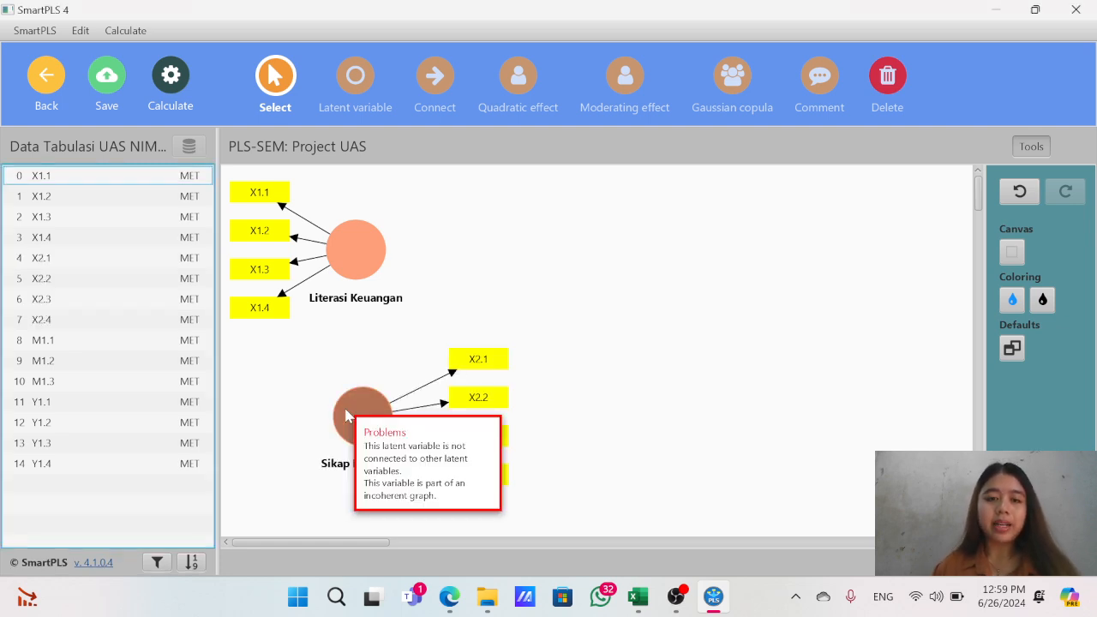
- Place the Sikap Keuangan indicators to the left of its circle and align it vertically beneath Literasi Keuangan, both slightly further right
{"action": "left_click", "coordinate": [358, 415]}
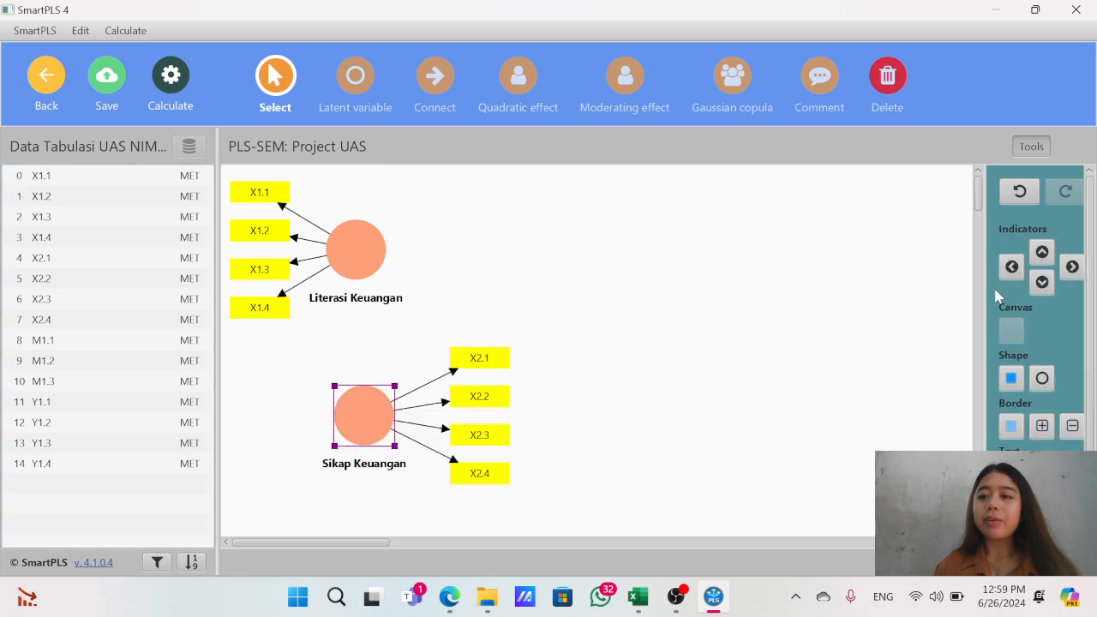
{"action": "left_click", "coordinate": [1012, 267]}
{"action": "left_click_drag", "start_coordinate": [381, 413], "coordinate": [372, 417]}
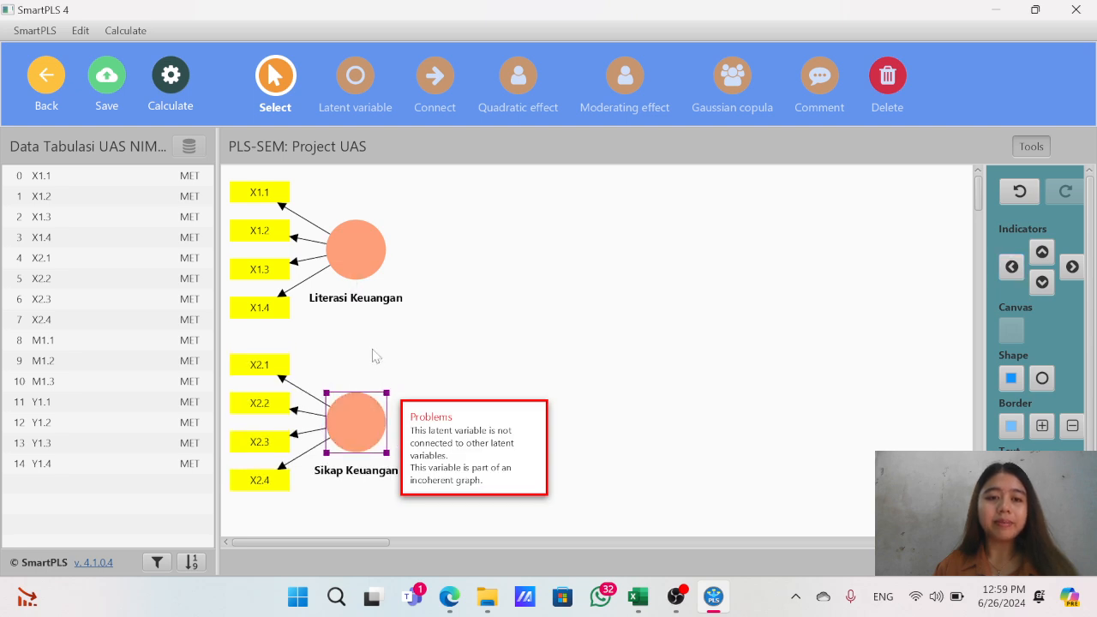
{"action": "left_click_drag", "start_coordinate": [357, 272], "coordinate": [378, 276]}
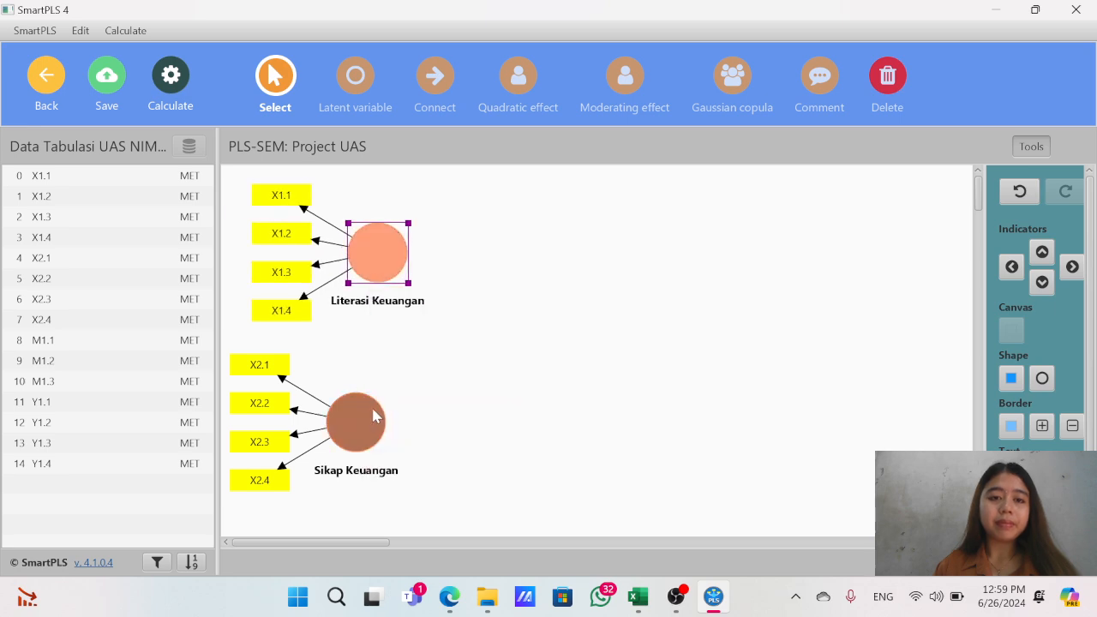
{"action": "left_click", "coordinate": [360, 431]}
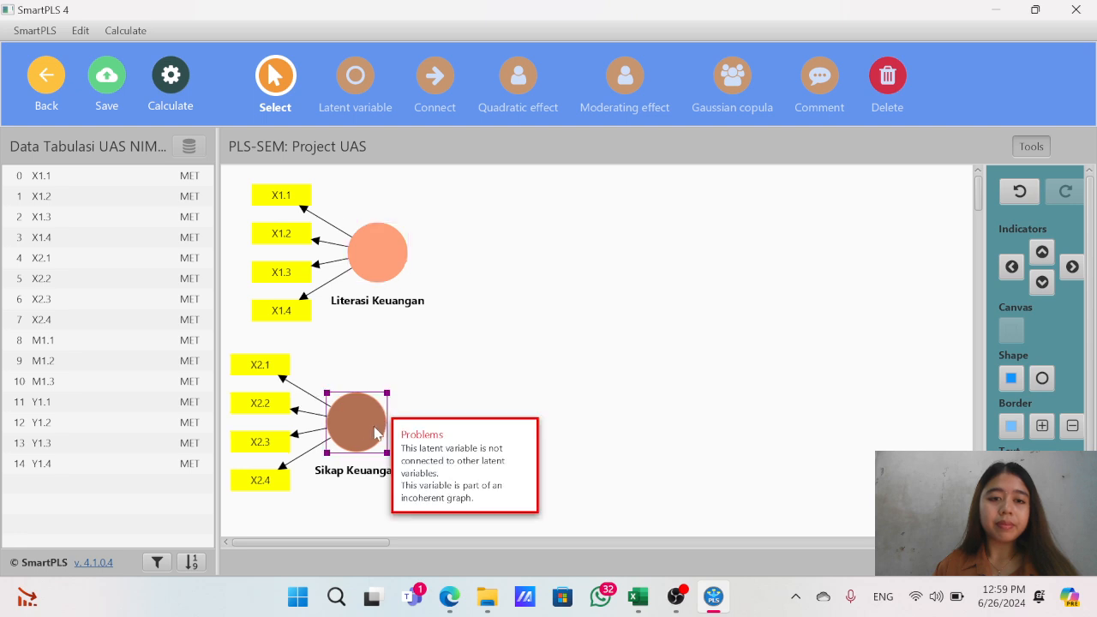
{"action": "left_click_drag", "start_coordinate": [374, 433], "coordinate": [384, 442]}
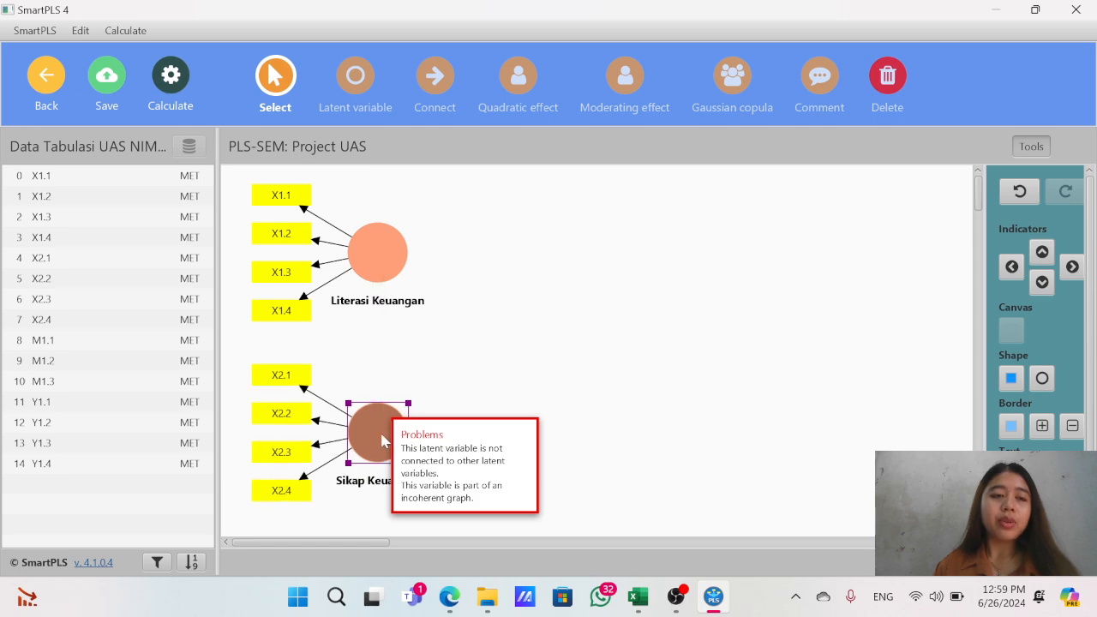
- Add a latent variable named "Niat Berperilaku" with indicators M1.1 to M1.3, positioned right of the two existing variables and midway between their heights
{"action": "left_click", "coordinate": [102, 347]}
{"action": "left_click", "coordinate": [91, 358], "text": "shift"}
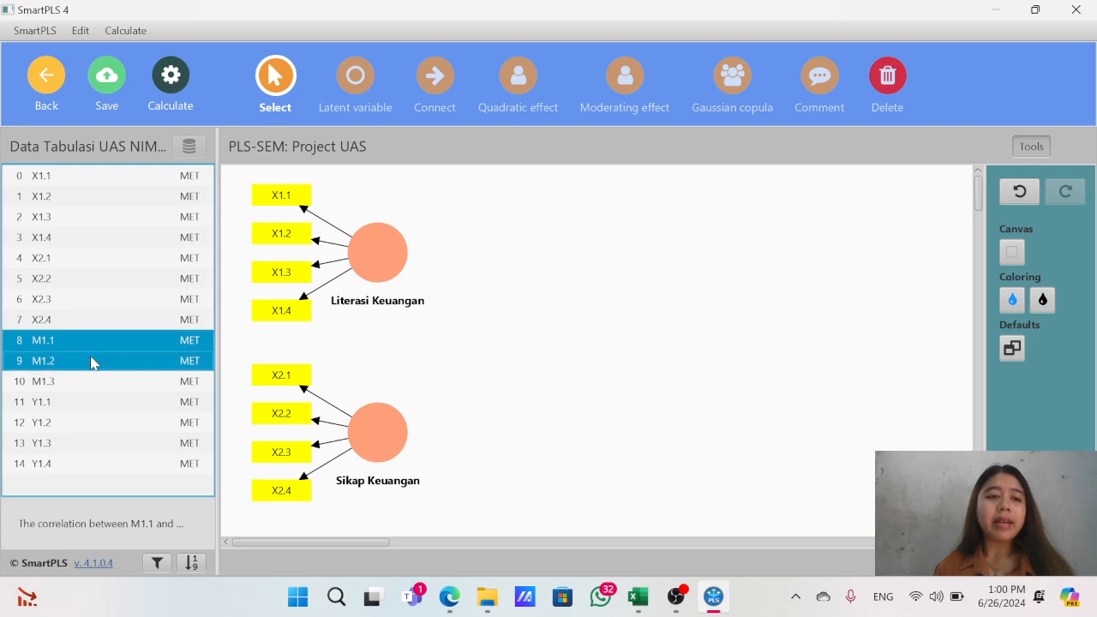
{"action": "left_click", "coordinate": [93, 377], "text": "shift"}
{"action": "left_click_drag", "start_coordinate": [95, 363], "coordinate": [582, 354]}
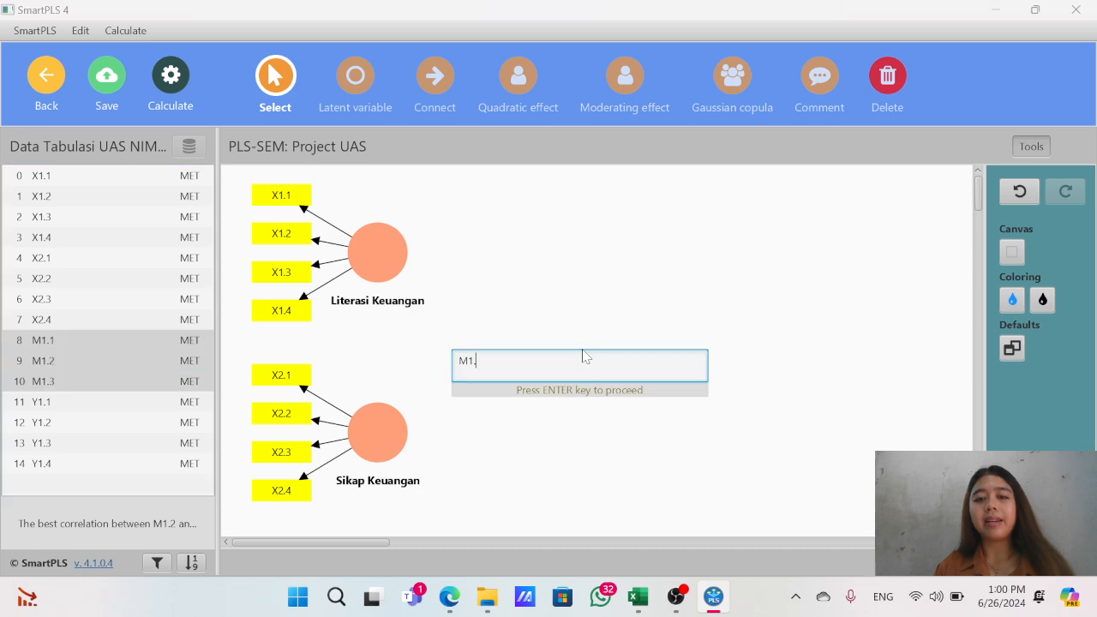
{"action": "key", "text": "BackSpace"}
{"action": "key", "text": "BackSpace"}
{"action": "type", "text": "S"}
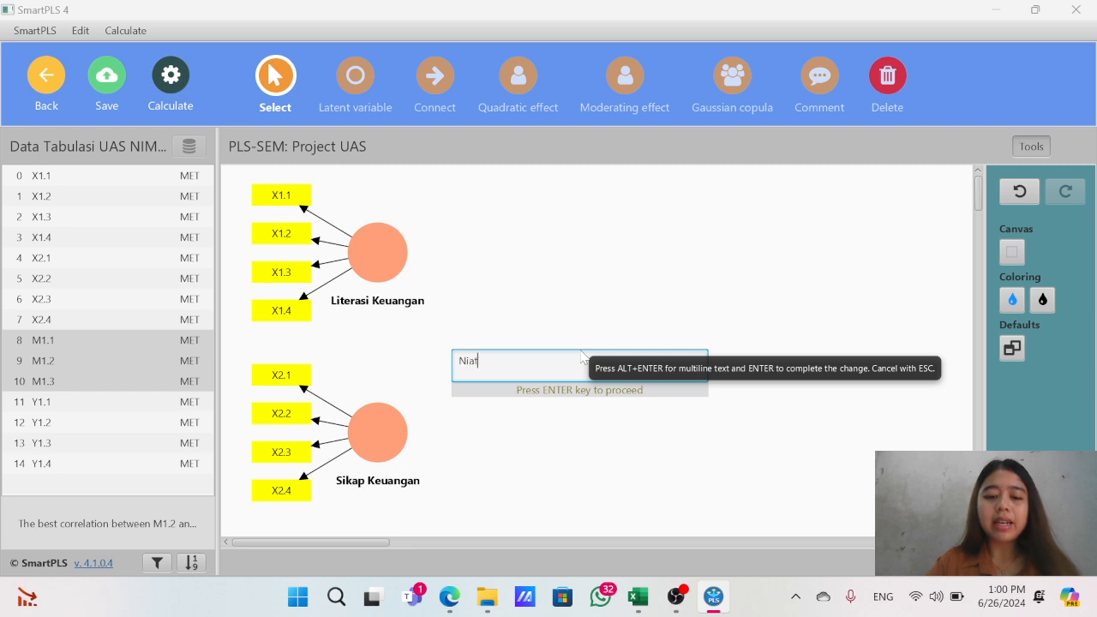
{"action": "type", "text": "iat Berperila"}
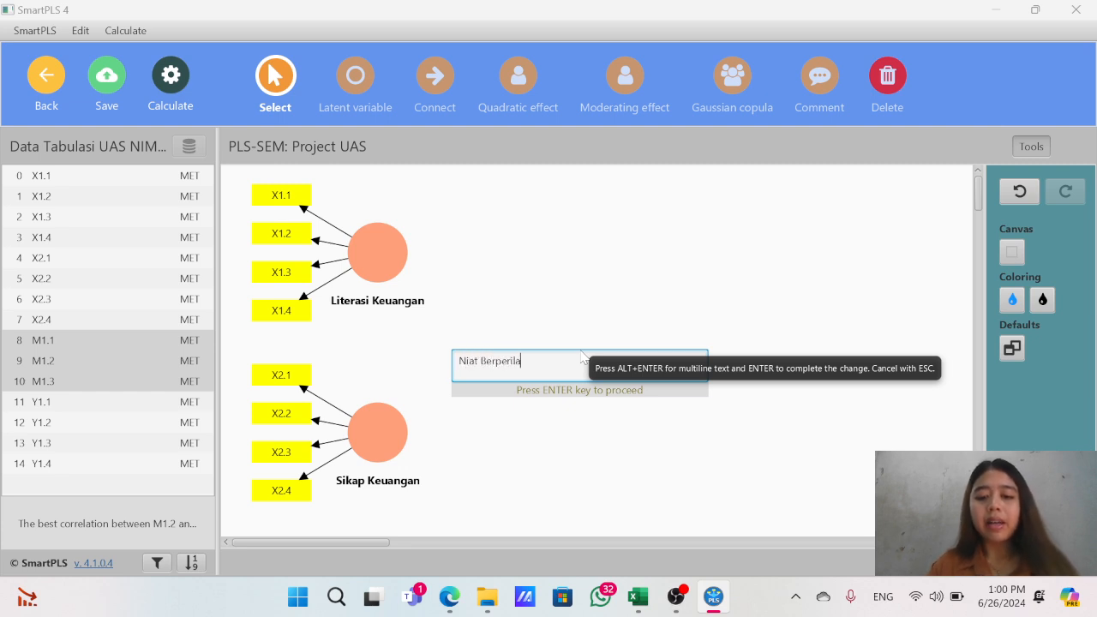
{"action": "type", "text": "ku"}
{"action": "key", "text": "Return"}
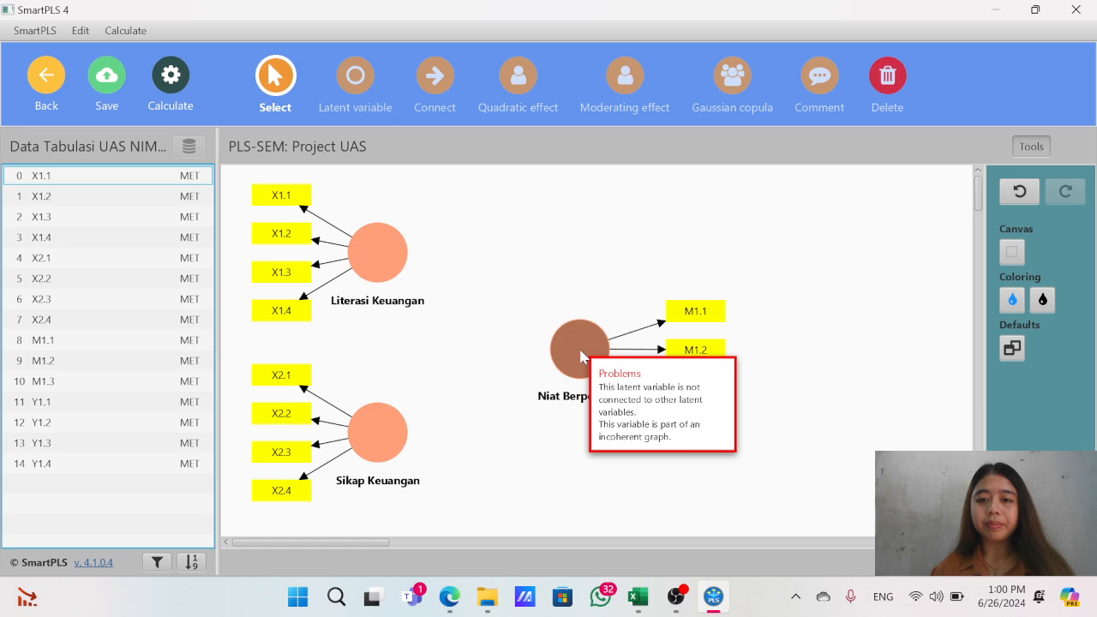
{"action": "left_click", "coordinate": [565, 345]}
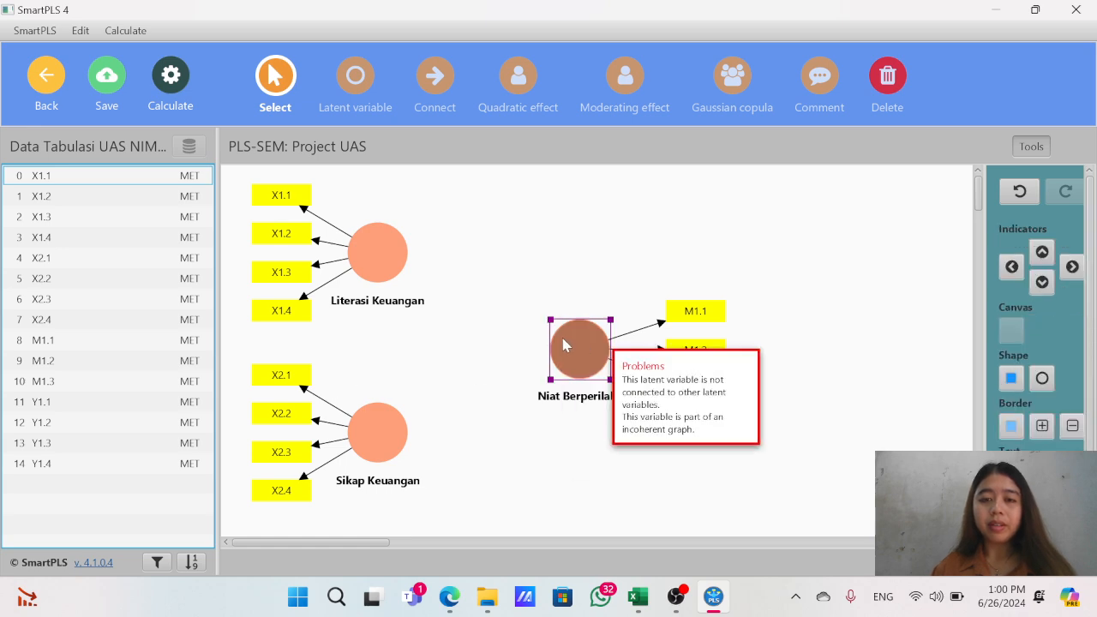
{"action": "left_click_drag", "start_coordinate": [565, 345], "coordinate": [549, 343]}
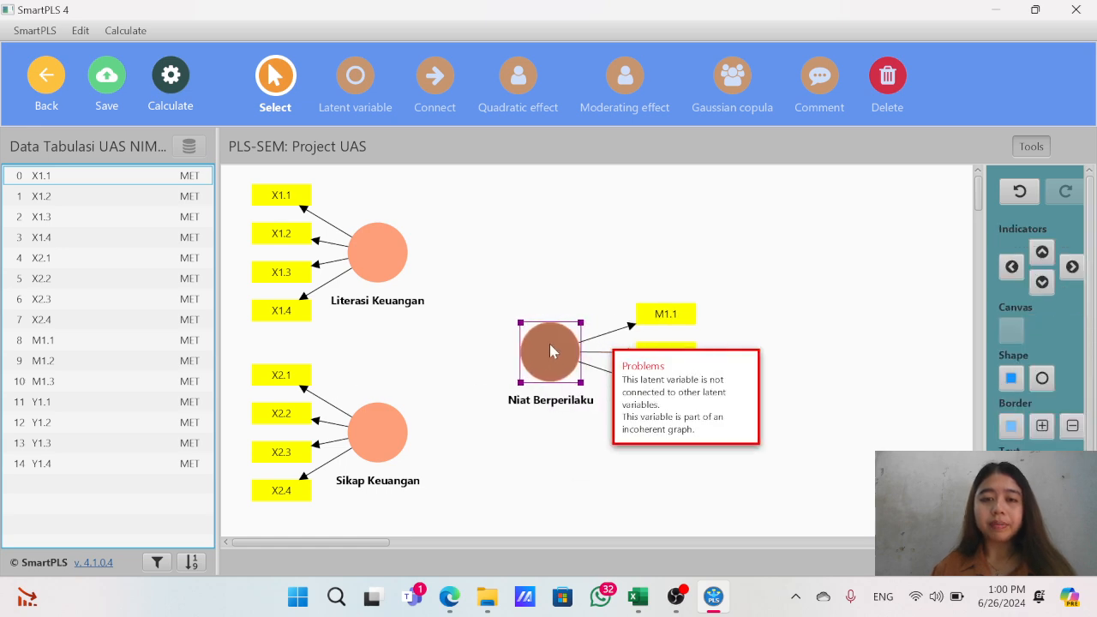
- Place the Niat Berperilaku indicators to the left of its circle and move the variable slightly right
{"action": "left_click", "coordinate": [1011, 267]}
{"action": "left_click_drag", "start_coordinate": [563, 355], "coordinate": [588, 354]}
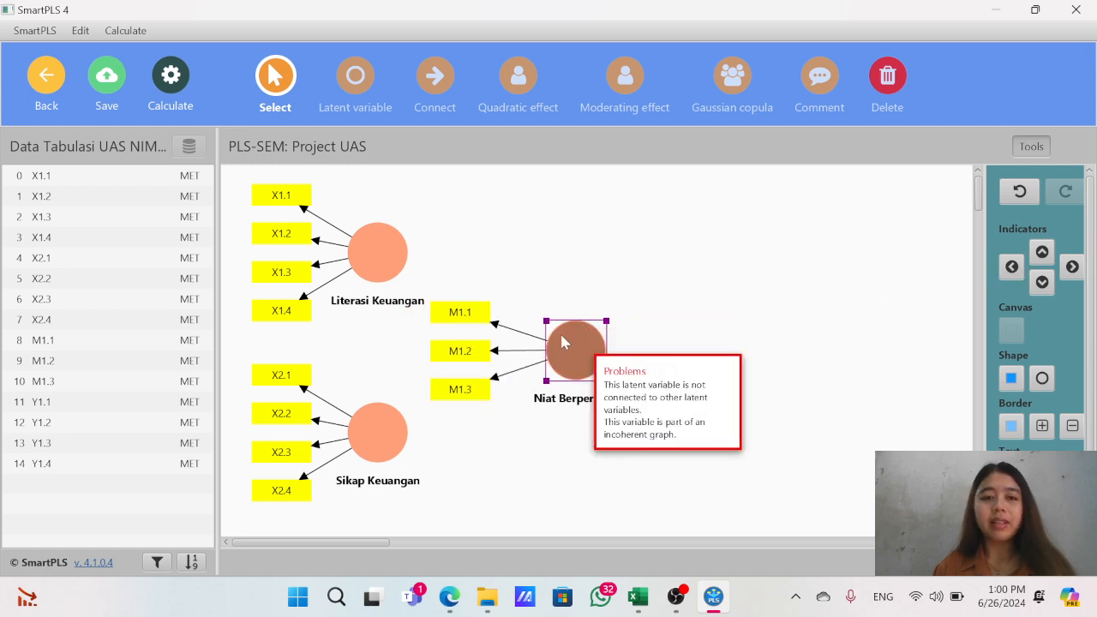
- Add a latent variable named "Perilaku Pengelolaan Keuangan" with indicators Y1.1 to Y1.4 to the right of Niat Berperilaku
{"action": "left_click", "coordinate": [122, 410]}
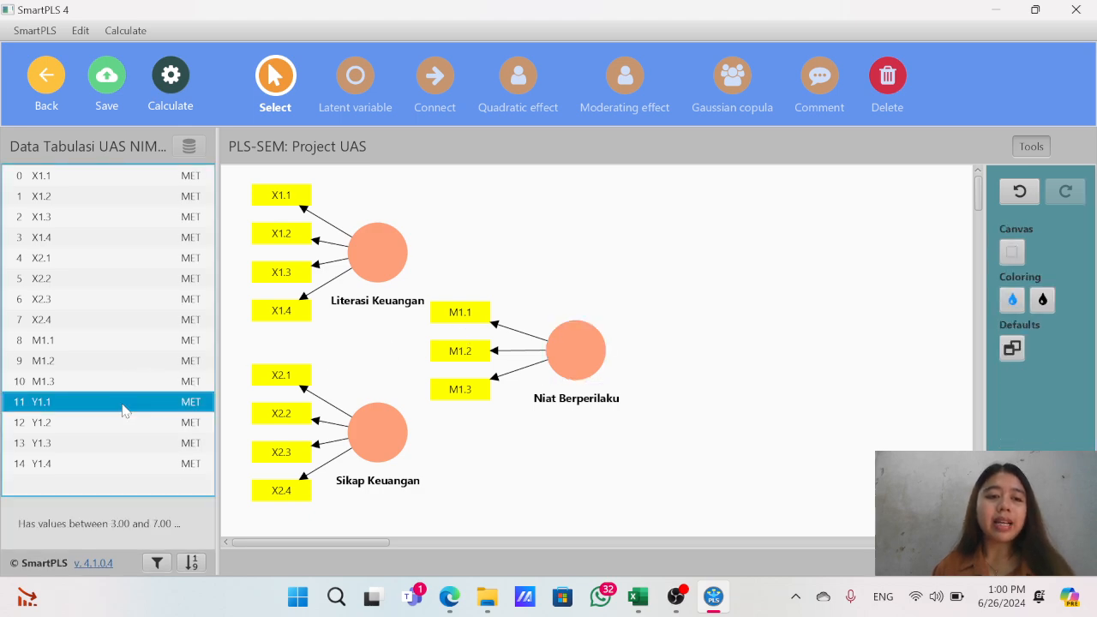
{"action": "left_click", "coordinate": [122, 426], "text": "ctrl"}
{"action": "left_click", "coordinate": [123, 443], "text": "ctrl"}
{"action": "left_click", "coordinate": [124, 448], "text": "ctrl"}
{"action": "left_click", "coordinate": [130, 451], "text": "ctrl"}
{"action": "left_click", "coordinate": [131, 463], "text": "ctrl"}
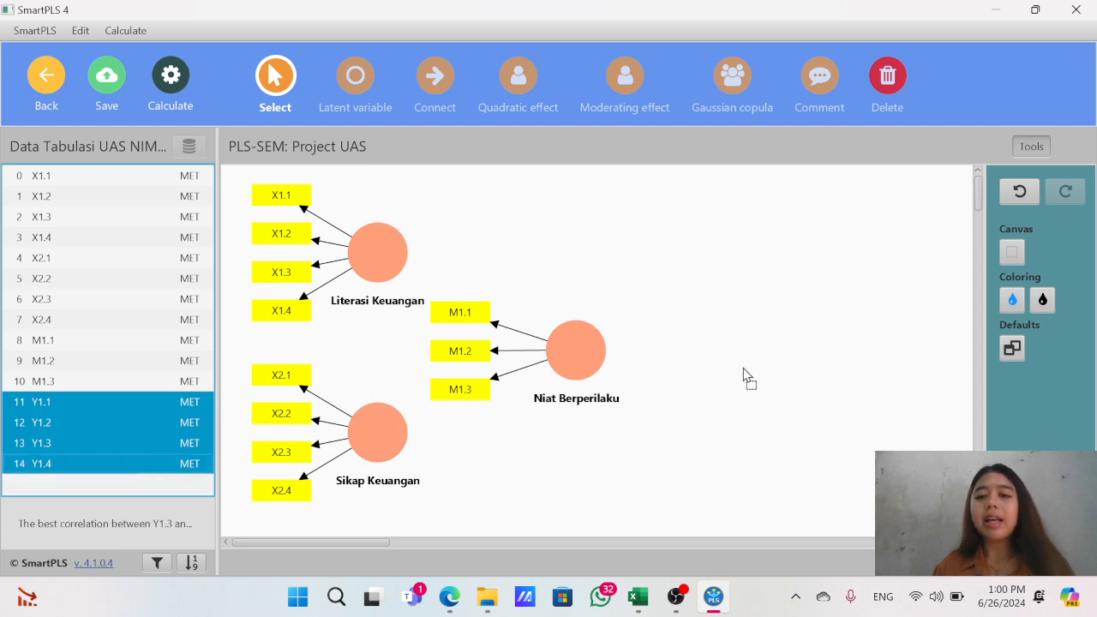
{"action": "left_click_drag", "start_coordinate": [778, 333], "coordinate": [777, 333]}
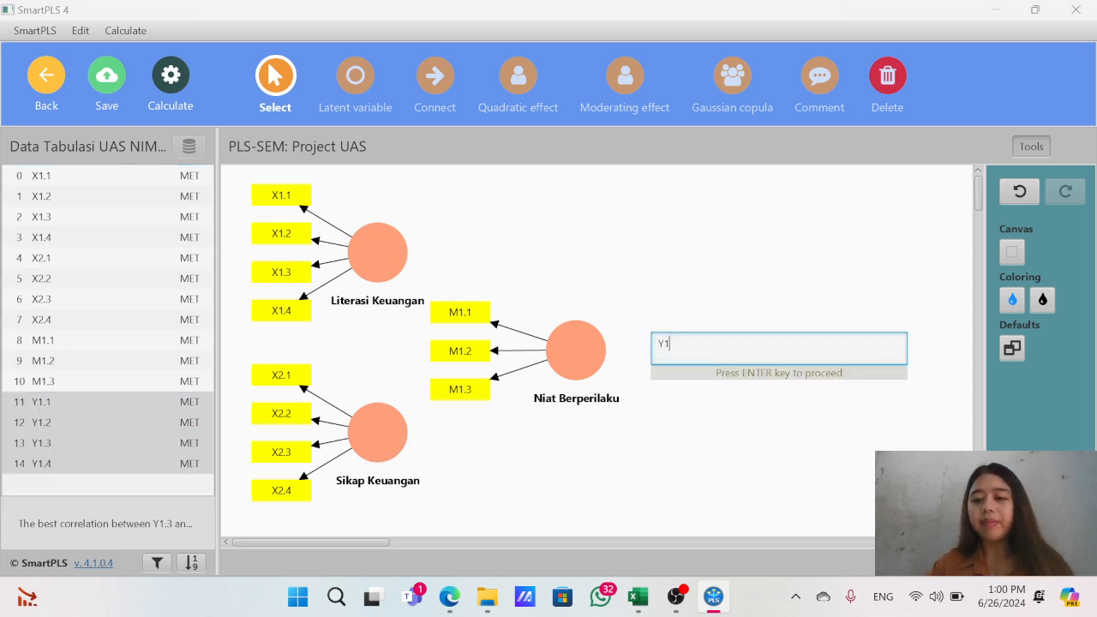
{"action": "type", "text": "Perilaku Pen"}
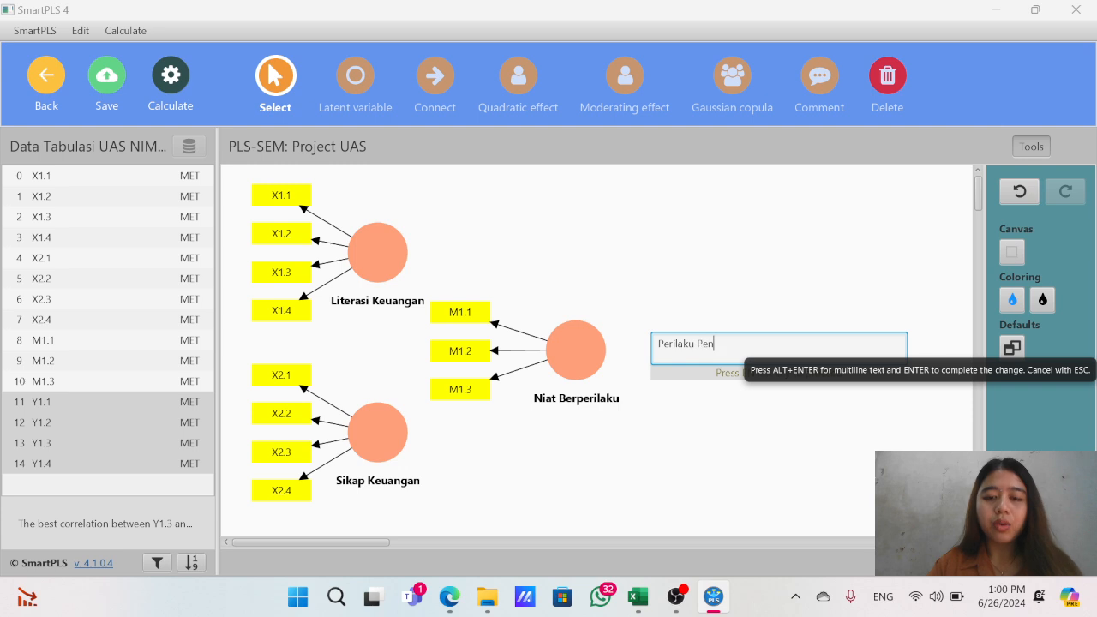
{"action": "type", "text": "gelolaan"}
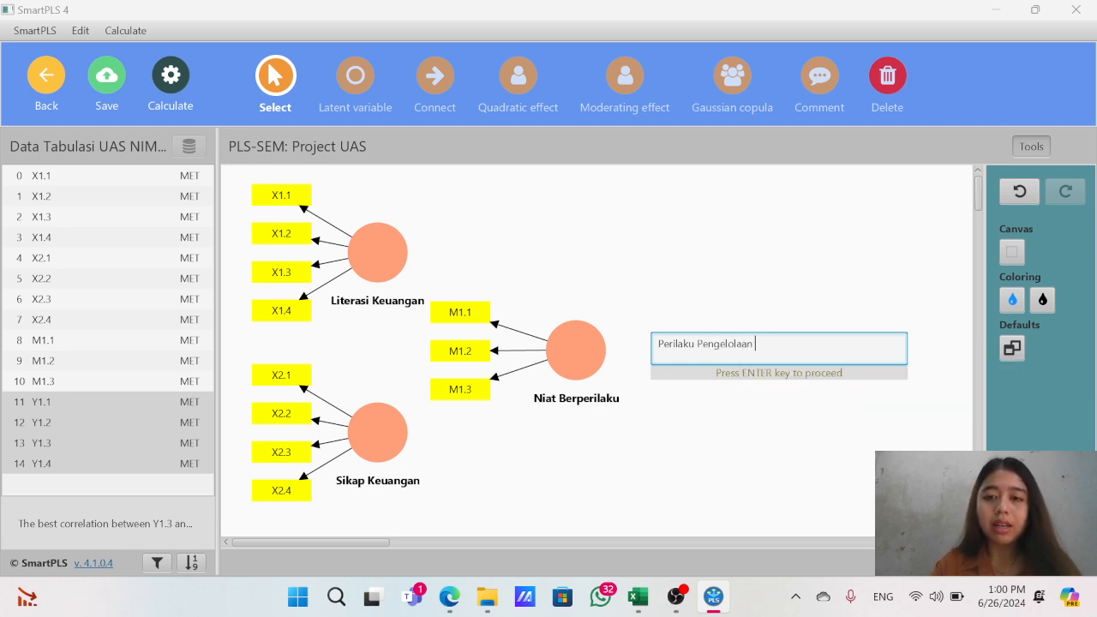
{"action": "type", "text": " Keuamgan"}
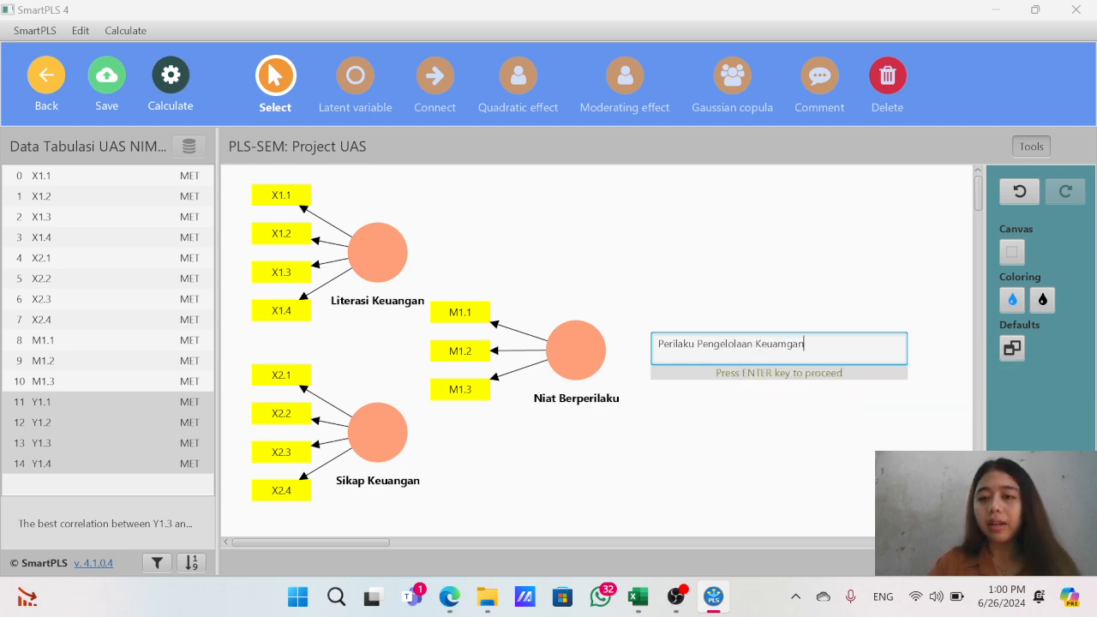
{"action": "key", "text": "BackSpace"}
{"action": "key", "text": "BackSpace"}
{"action": "key", "text": "BackSpace"}
{"action": "key", "text": "BackSpace"}
{"action": "type", "text": "ngan"}
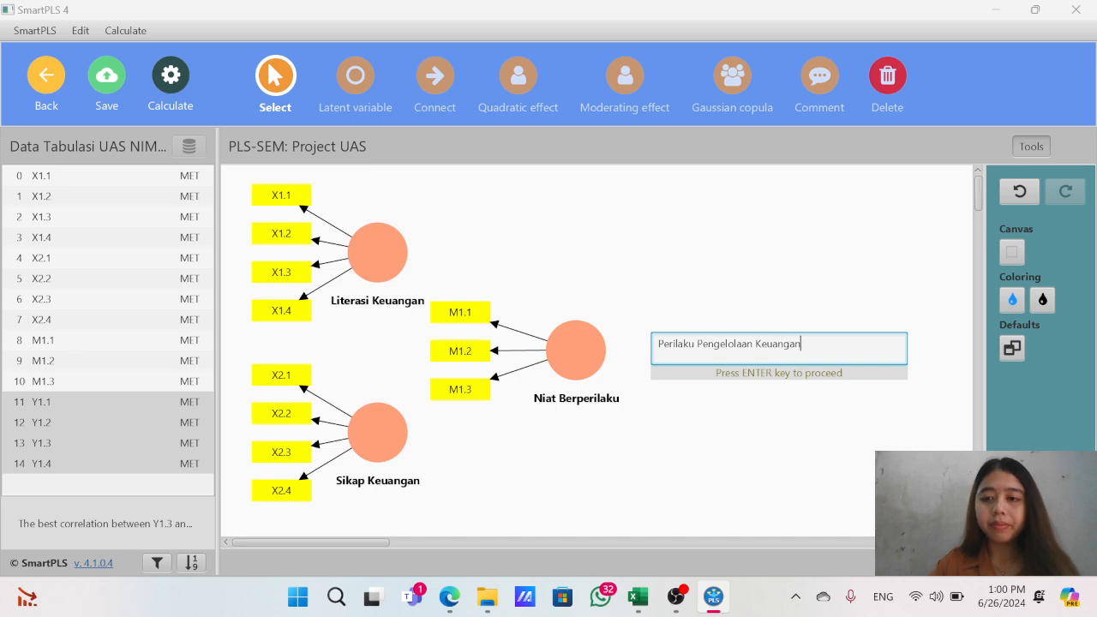
{"action": "key", "text": "Return"}
- Align Perilaku Pengelolaan Keuangan horizontally with Niat Berperilaku and shift Niat Berperilaku slightly right
{"action": "left_click_drag", "start_coordinate": [780, 335], "coordinate": [774, 363]}
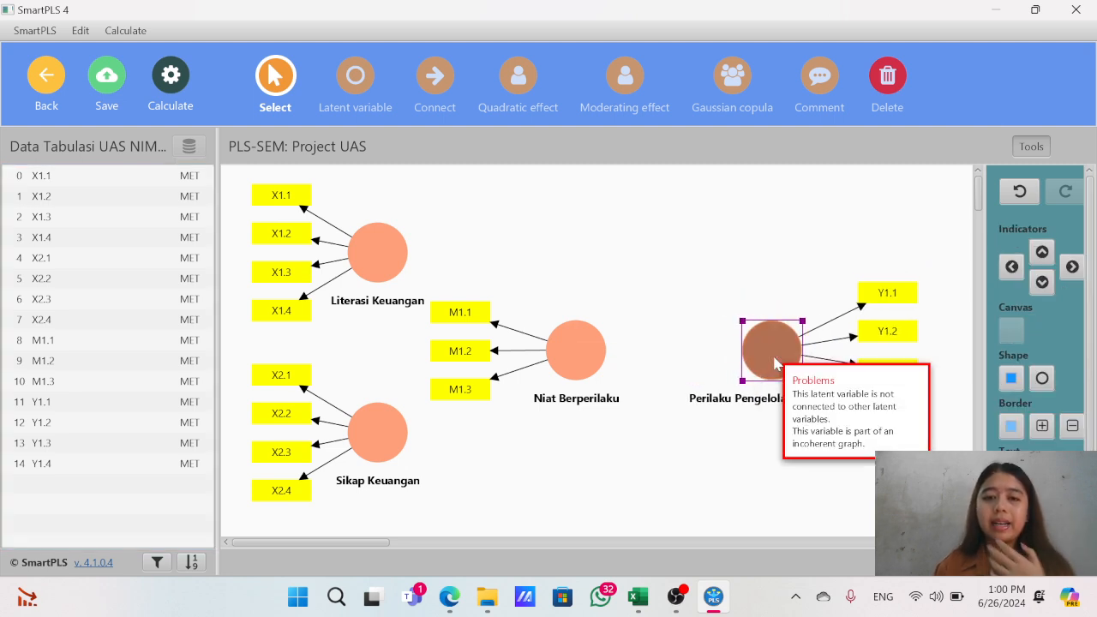
{"action": "left_click_drag", "start_coordinate": [595, 370], "coordinate": [605, 370]}
{"action": "left_click", "coordinate": [752, 278]}
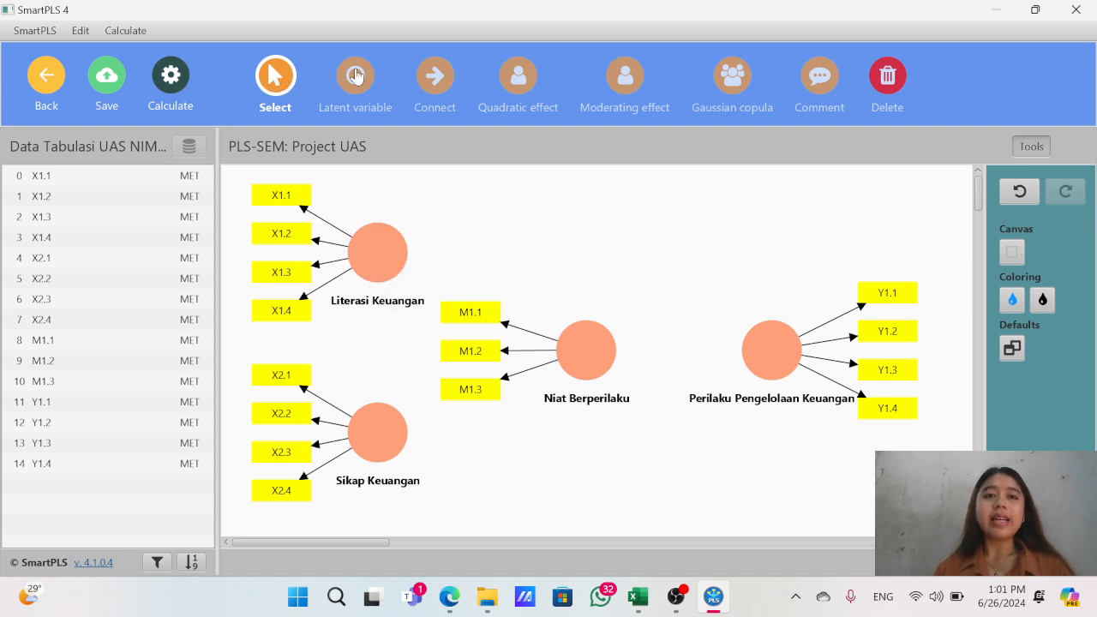
- Connect Literasi Keuangan and Sikap Keuangan to Niat Berperilaku, and Niat Berperilaku to Perilaku Pengelolaan Keuangan
{"action": "left_click", "coordinate": [435, 77]}
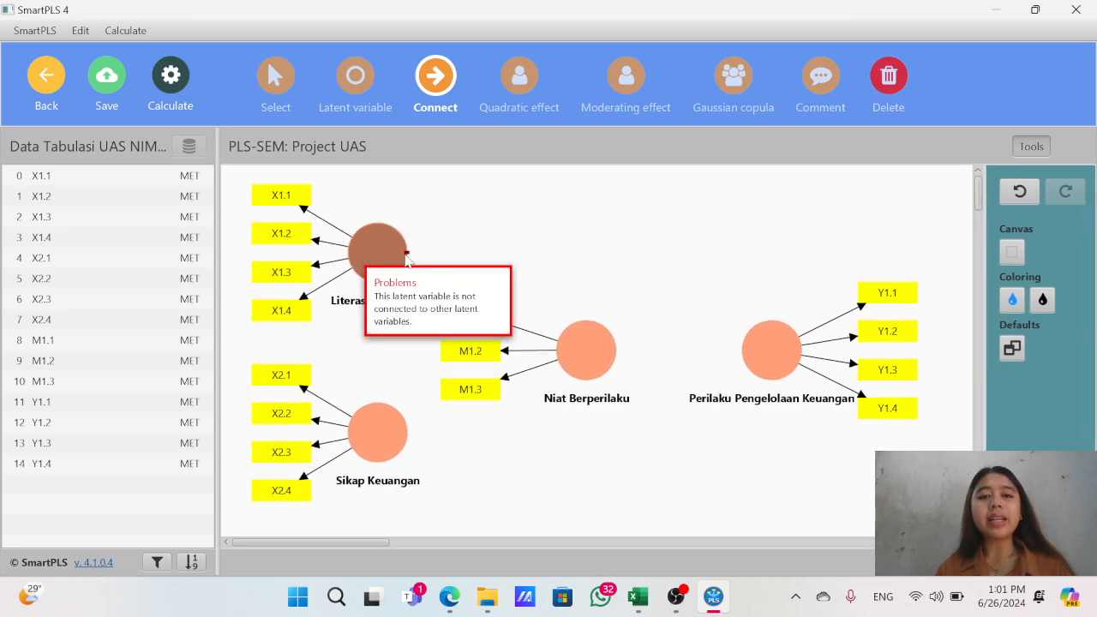
{"action": "left_click", "coordinate": [391, 259]}
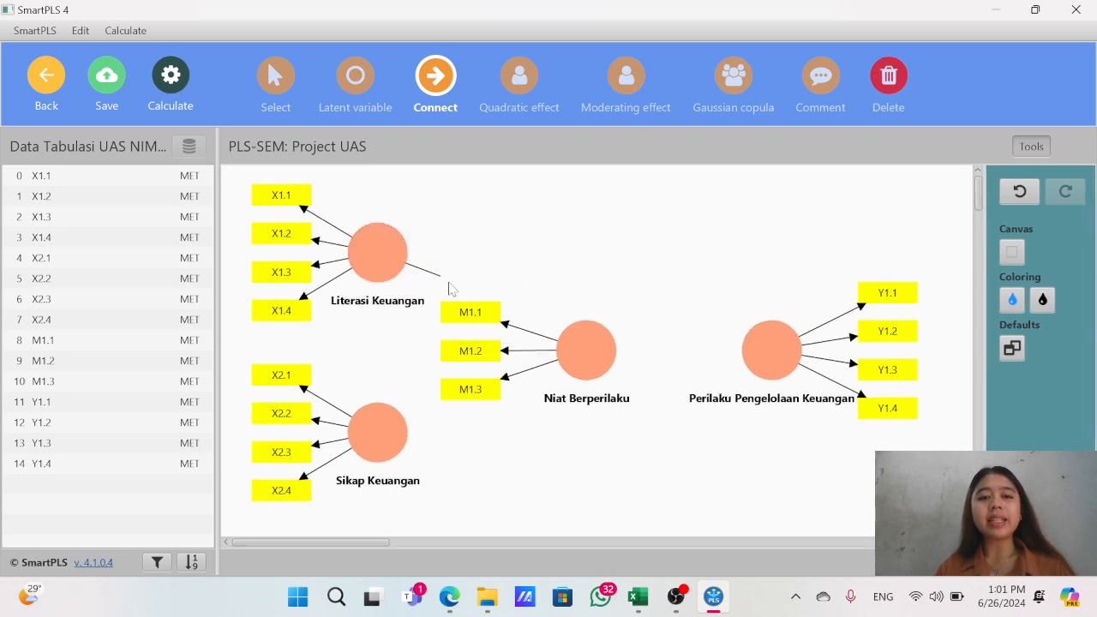
{"action": "left_click", "coordinate": [580, 356]}
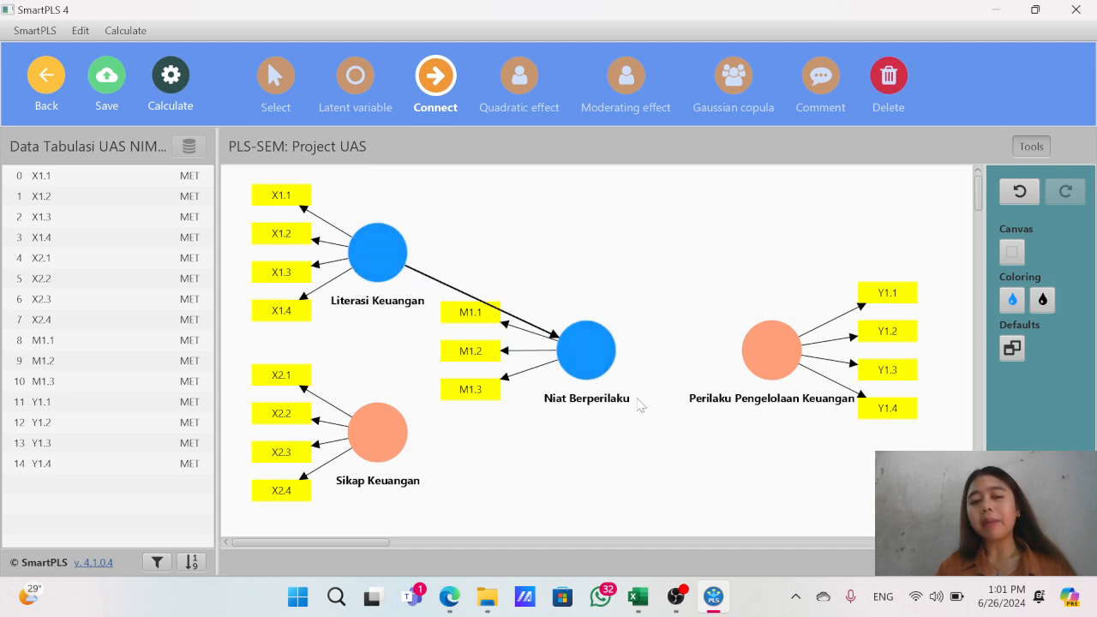
{"action": "mouse_move", "coordinate": [369, 439]}
{"action": "left_click_drag", "start_coordinate": [385, 443], "coordinate": [575, 367]}
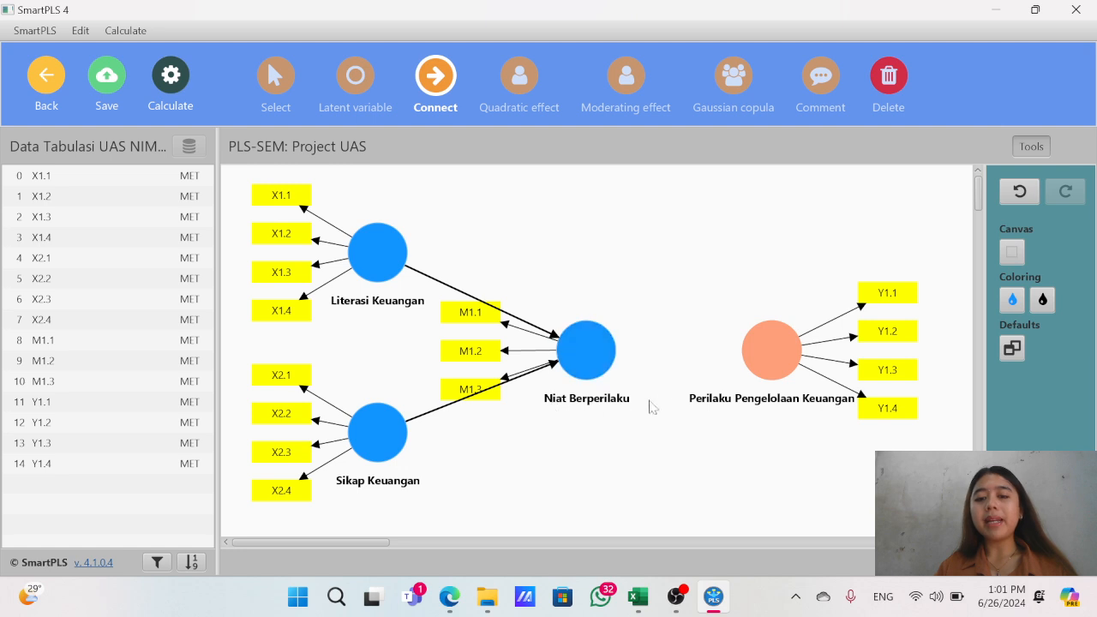
{"action": "left_click_drag", "start_coordinate": [591, 358], "coordinate": [752, 352]}
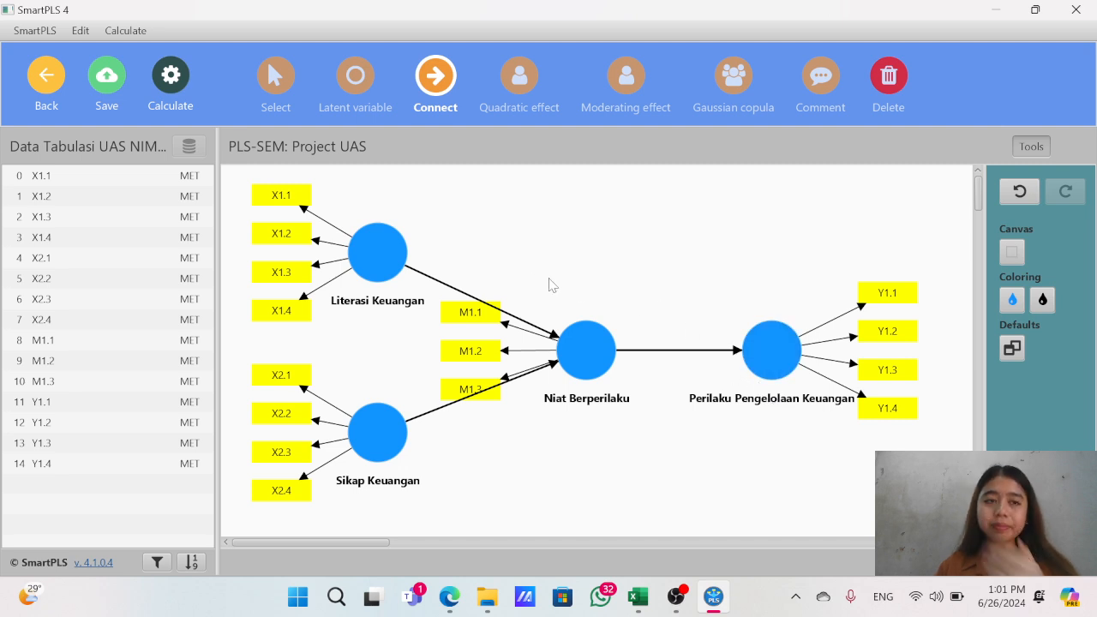
- Draw direct paths from Literasi Keuangan and Sikap Keuangan to Perilaku Pengelolaan Keuangan
{"action": "left_click", "coordinate": [394, 257]}
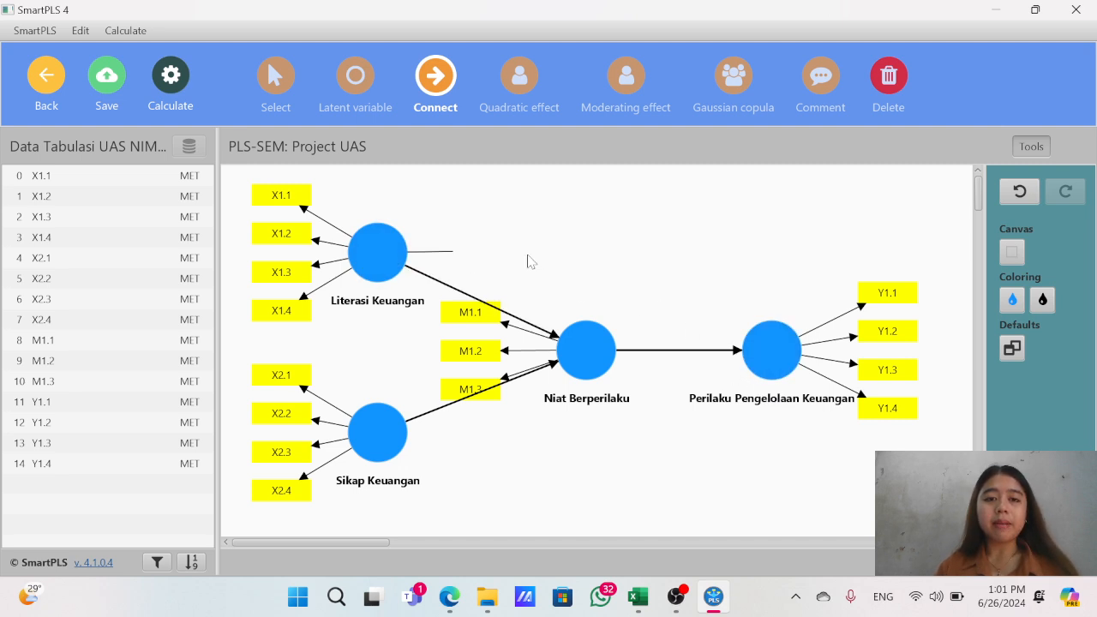
{"action": "left_click", "coordinate": [754, 352]}
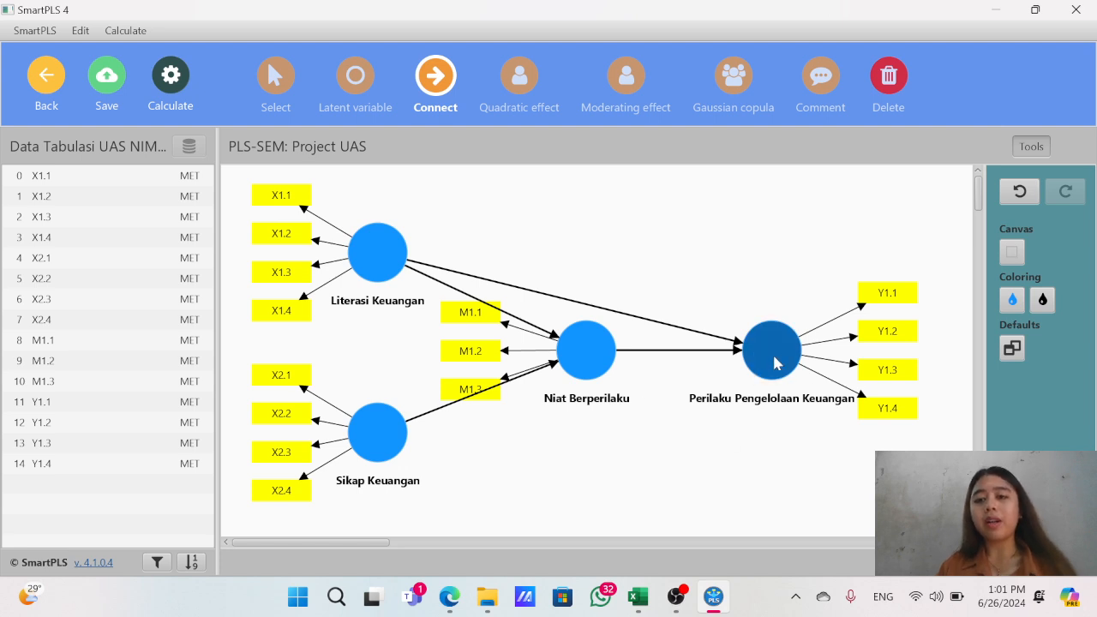
{"action": "left_click", "coordinate": [399, 438]}
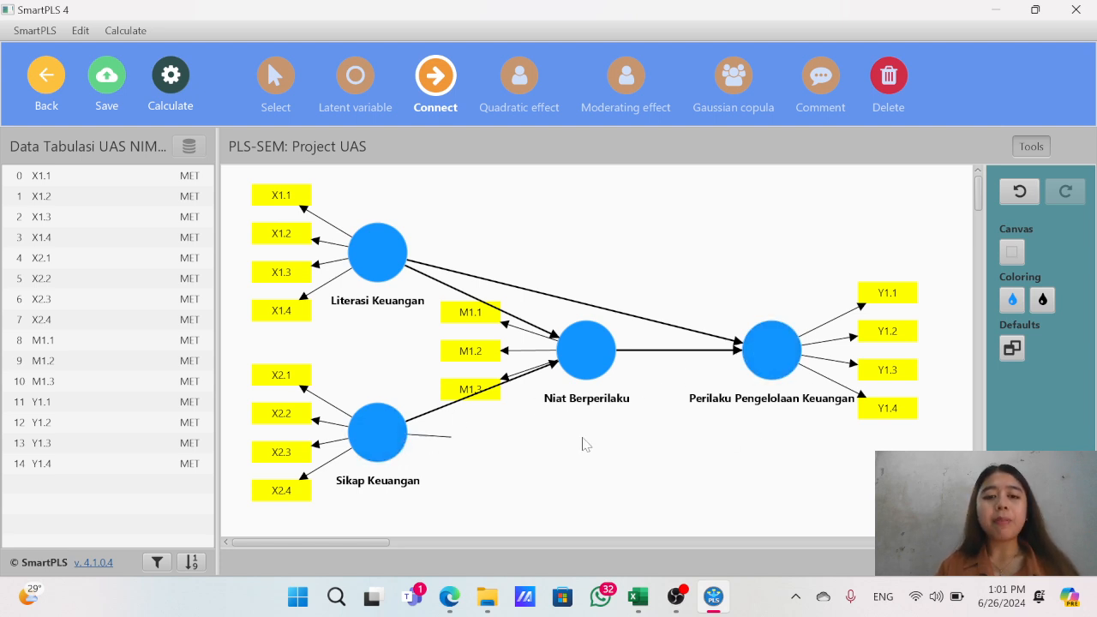
{"action": "left_click", "coordinate": [765, 364]}
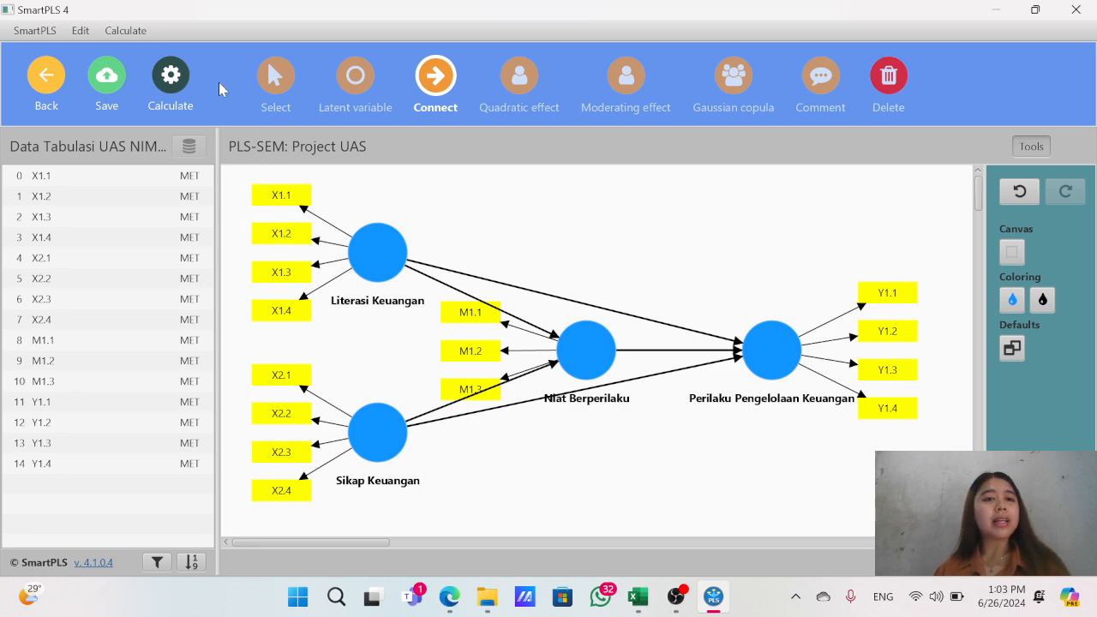
- Run the PLS-SEM algorithm with the Path weighting scheme, Standardized results and Default initial weight, opening the report
{"action": "left_click", "coordinate": [171, 75]}
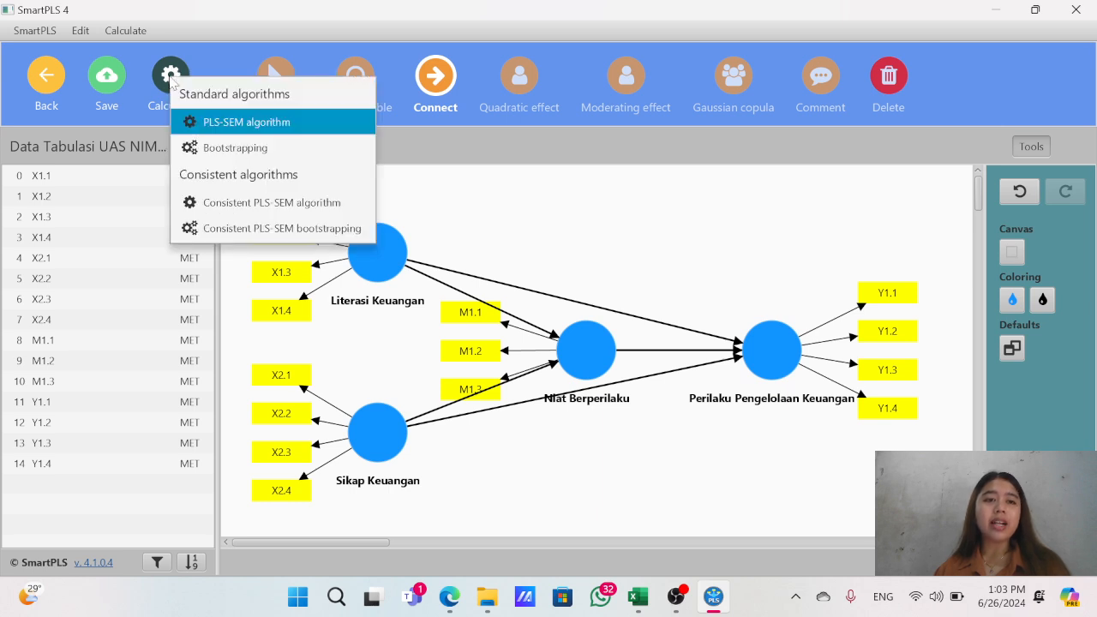
{"action": "left_click", "coordinate": [255, 126]}
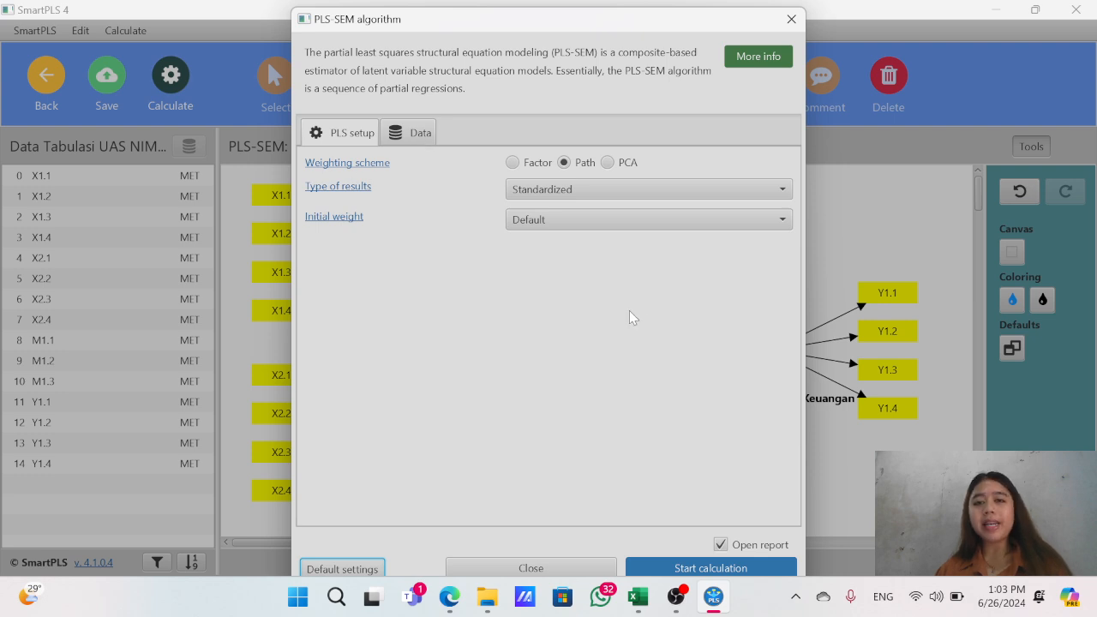
{"action": "left_click", "coordinate": [727, 569]}
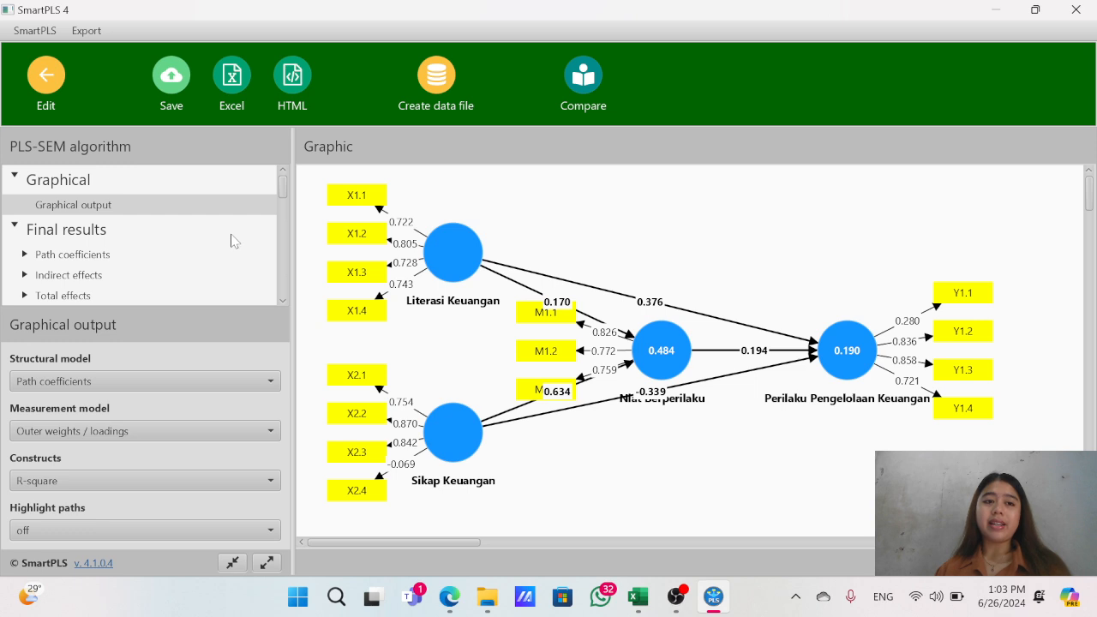
- Examine the outer loadings matrix in the PLS-SEM report for indicators with low loadings
{"action": "scroll", "coordinate": [232, 242], "scroll_direction": "down", "scroll_amount": 1}
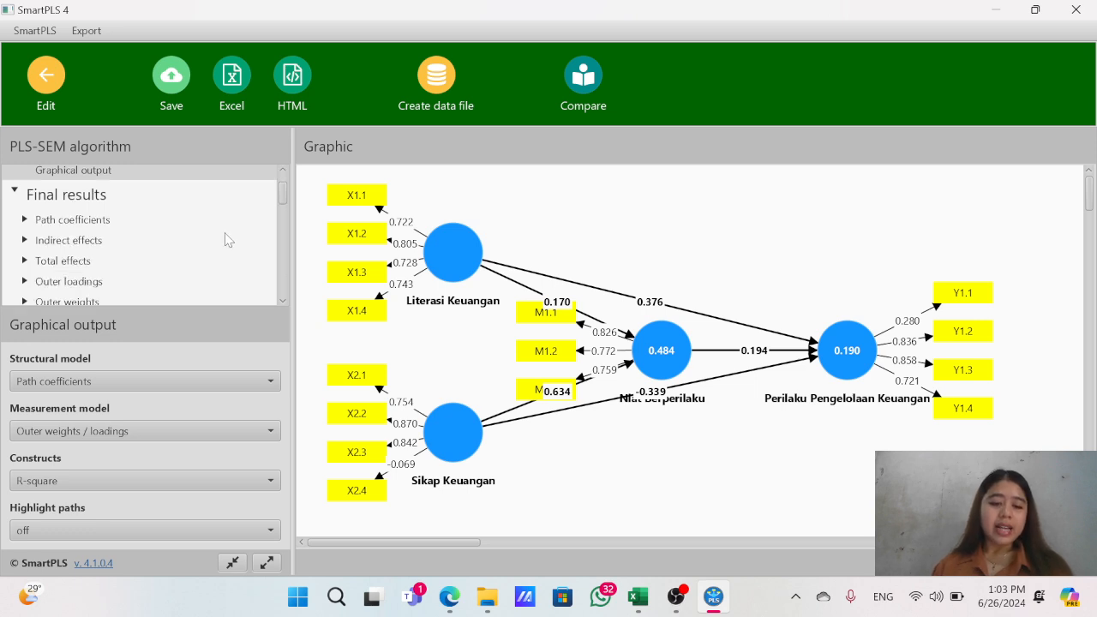
{"action": "scroll", "coordinate": [197, 224], "scroll_direction": "down", "scroll_amount": 1}
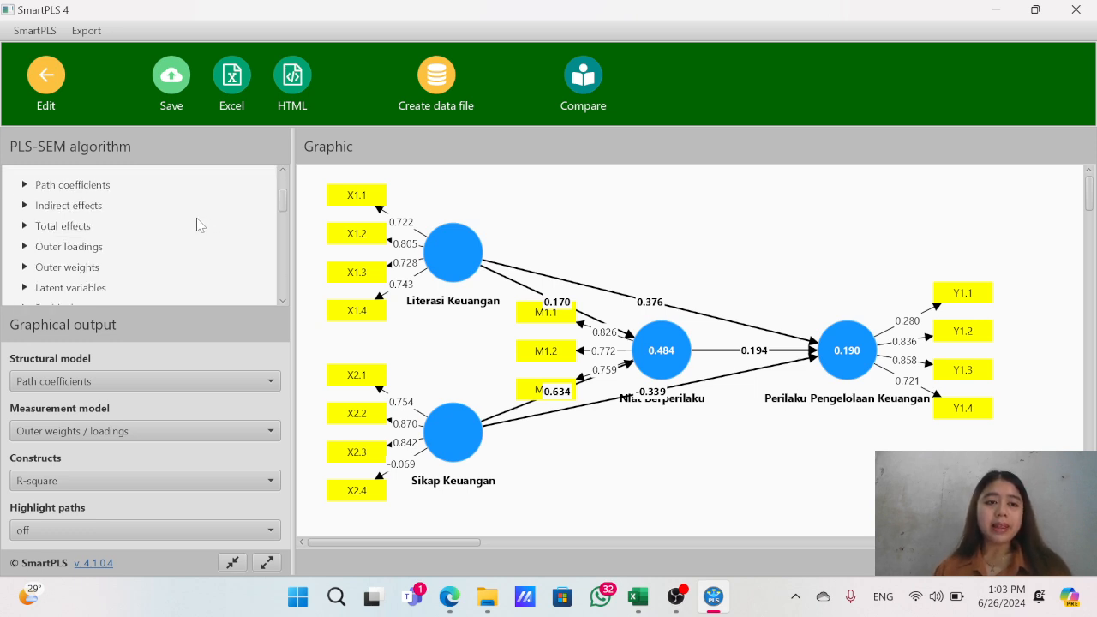
{"action": "left_click", "coordinate": [80, 249]}
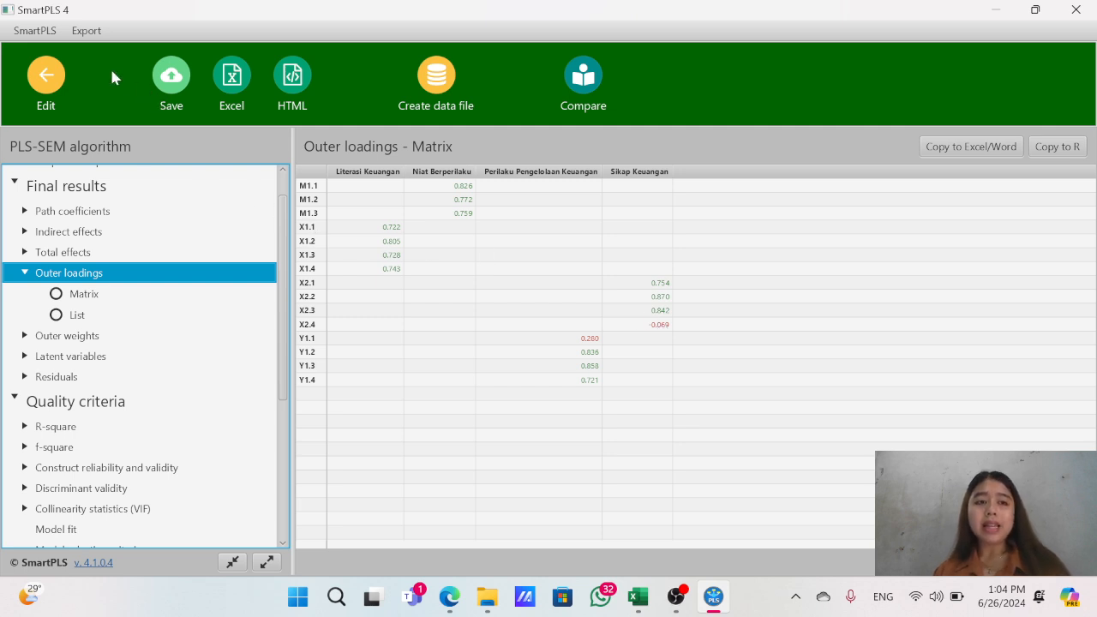
- Return to the model and delete indicator X2.4 from Sikap Keuangan
{"action": "left_click", "coordinate": [45, 80]}
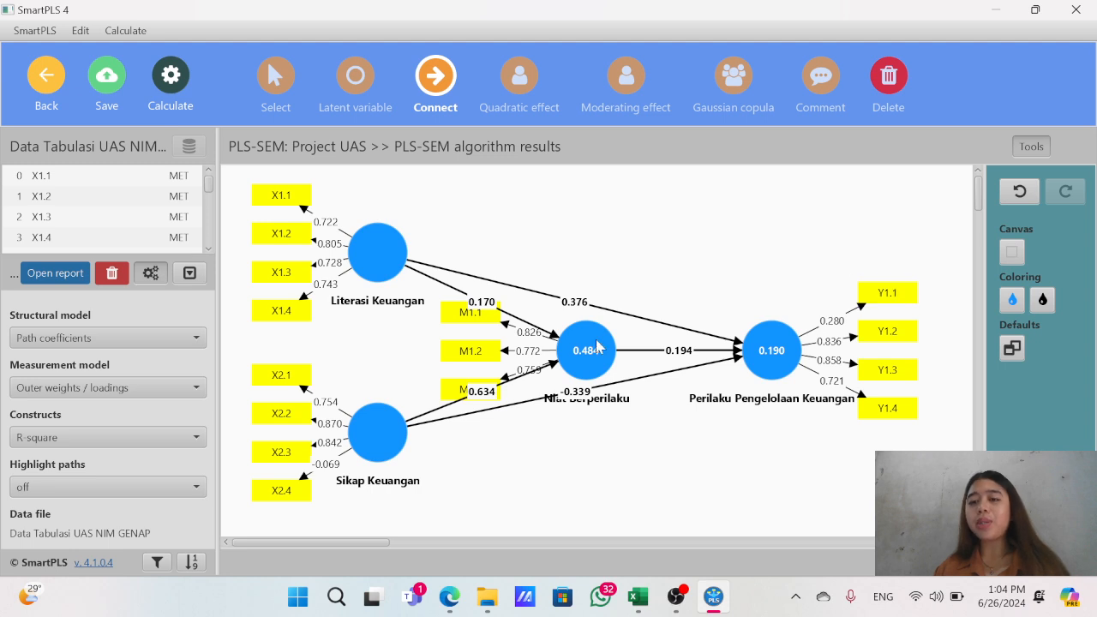
{"action": "scroll", "coordinate": [96, 219], "scroll_direction": "down", "scroll_amount": 3}
{"action": "scroll", "coordinate": [95, 219], "scroll_direction": "down", "scroll_amount": 1}
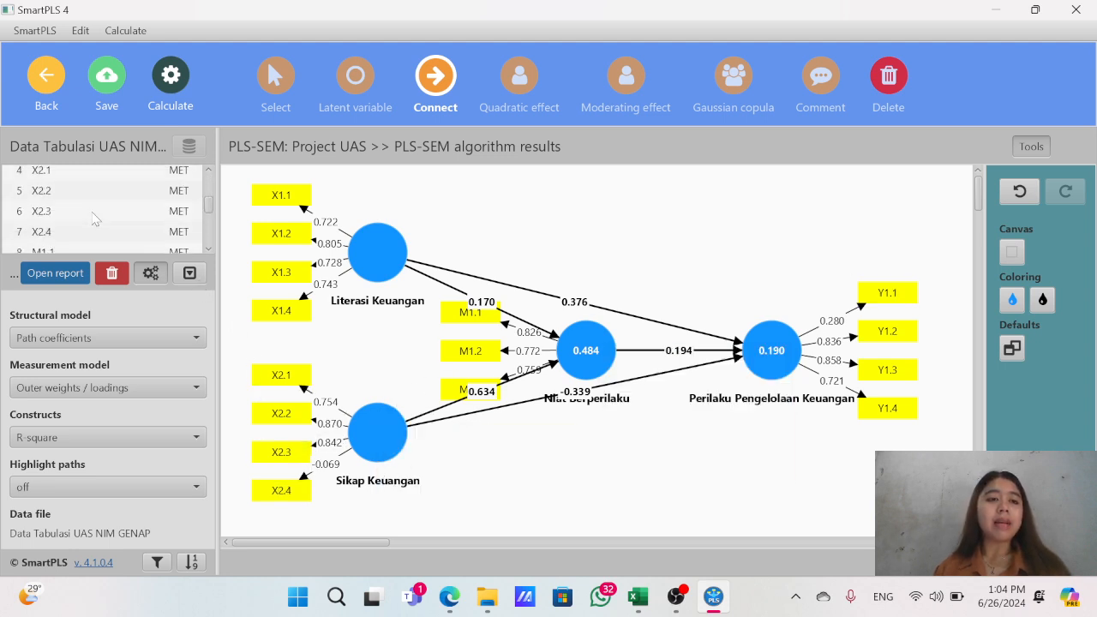
{"action": "left_click", "coordinate": [44, 233]}
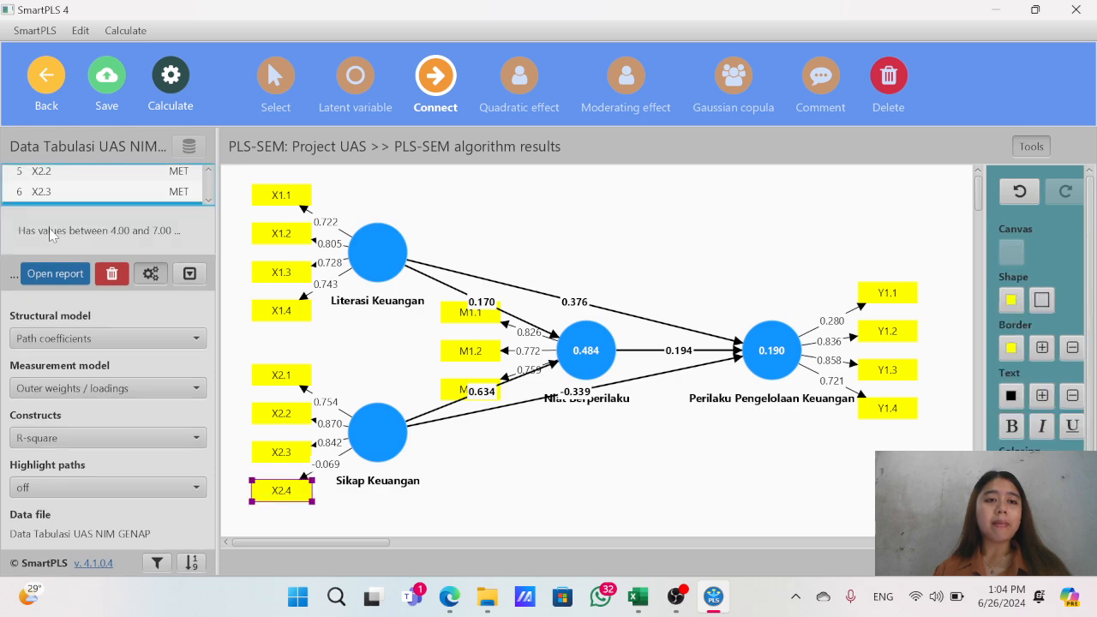
{"action": "right_click", "coordinate": [287, 492]}
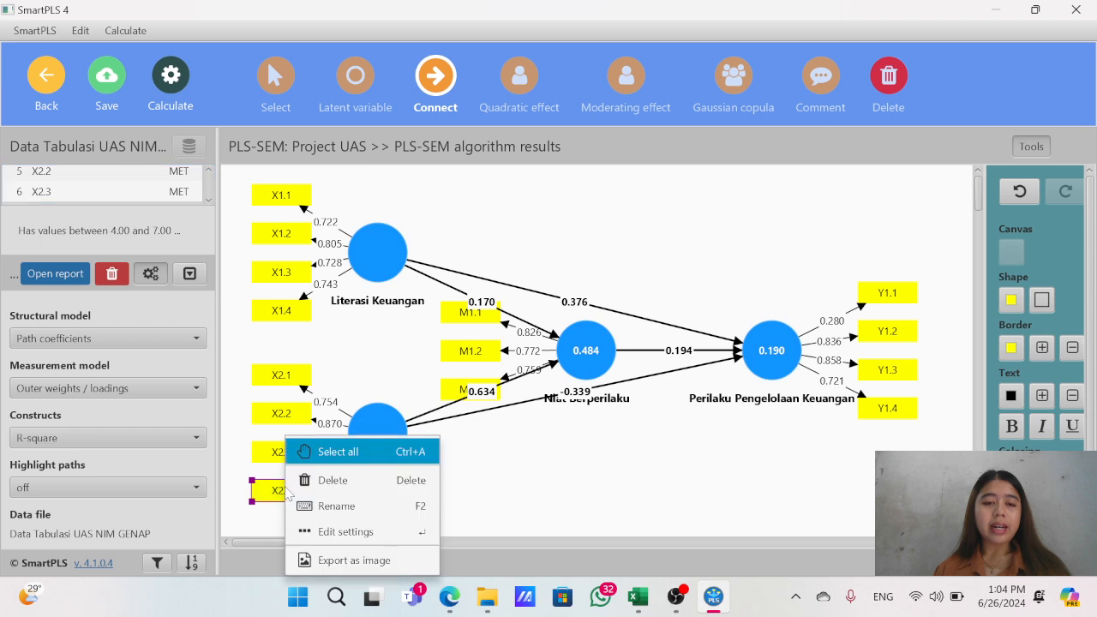
{"action": "left_click", "coordinate": [332, 481]}
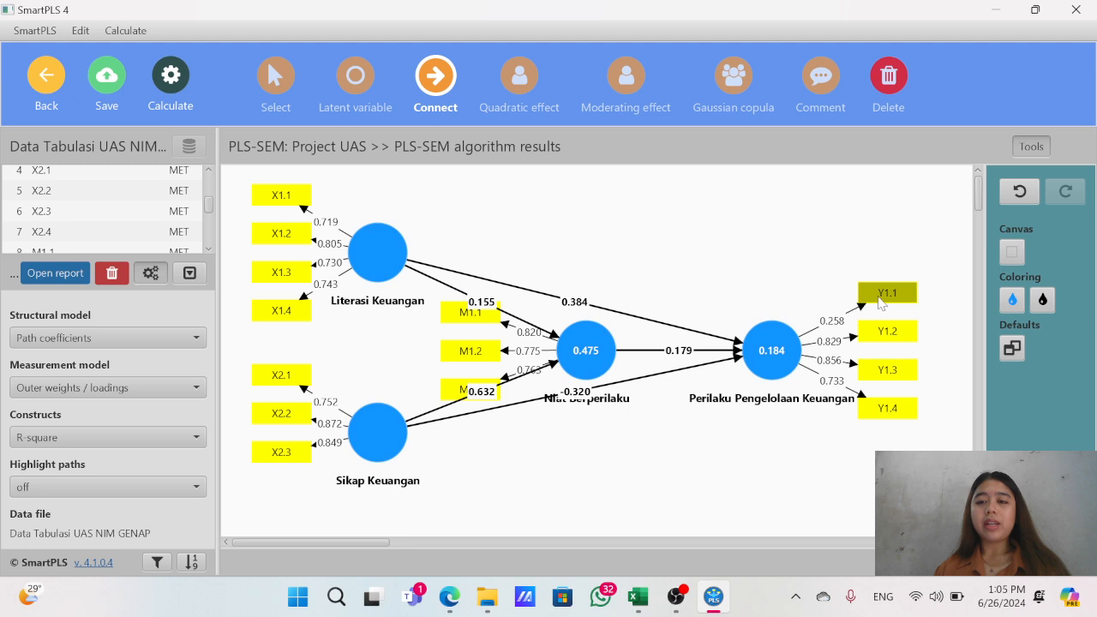
- Delete indicator Y1.1 from Perilaku Pengelolaan Keuangan
{"action": "scroll", "coordinate": [92, 213], "scroll_direction": "down", "scroll_amount": 3}
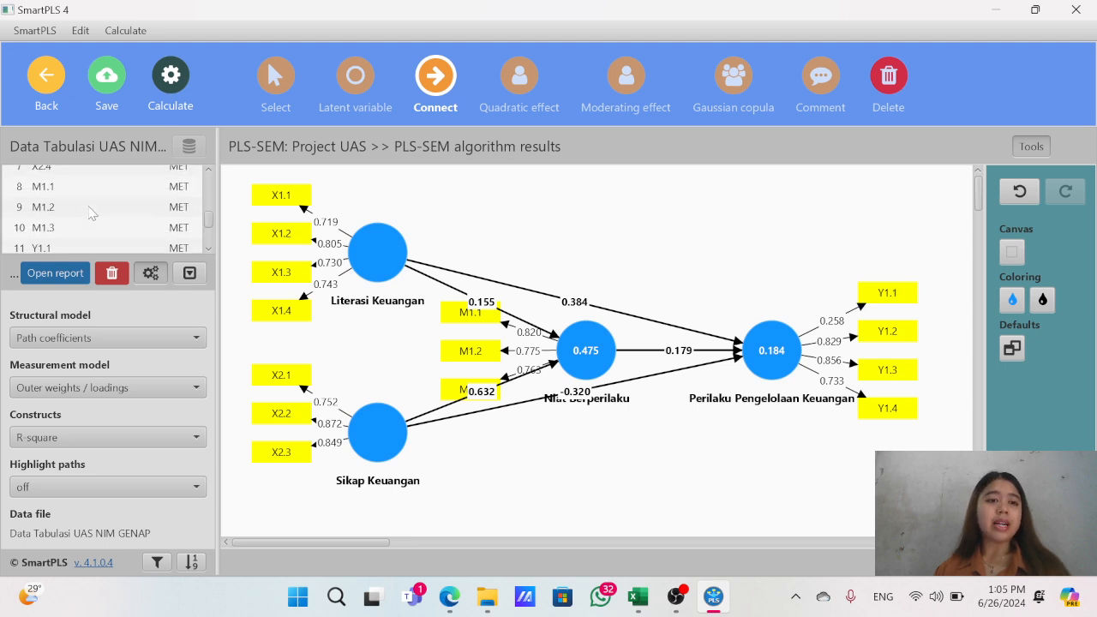
{"action": "left_click", "coordinate": [92, 204]}
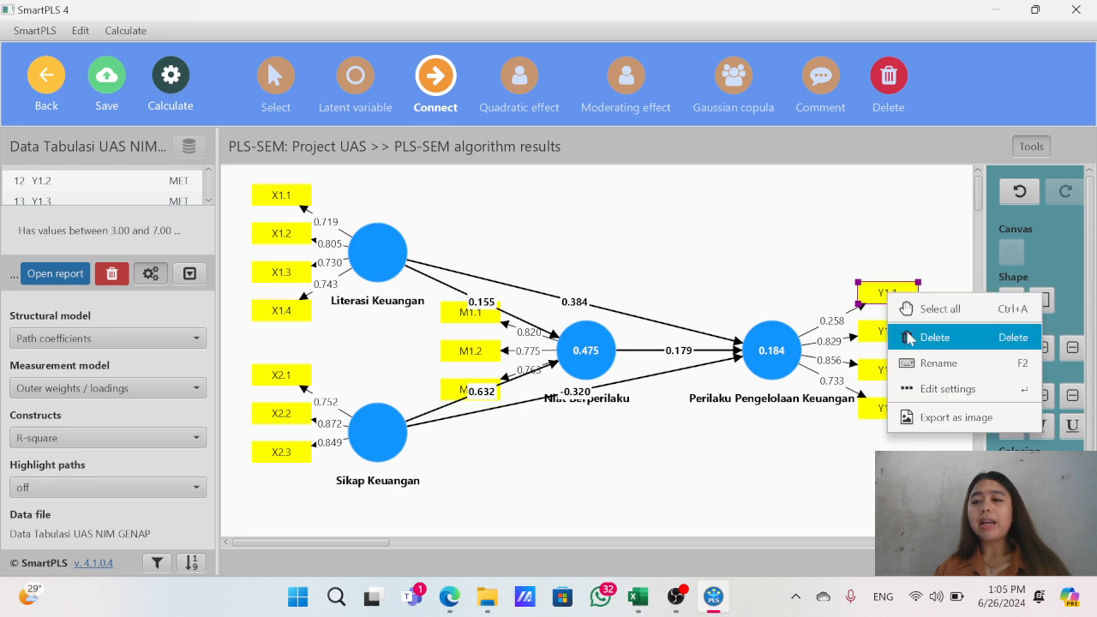
{"action": "left_click", "coordinate": [906, 337]}
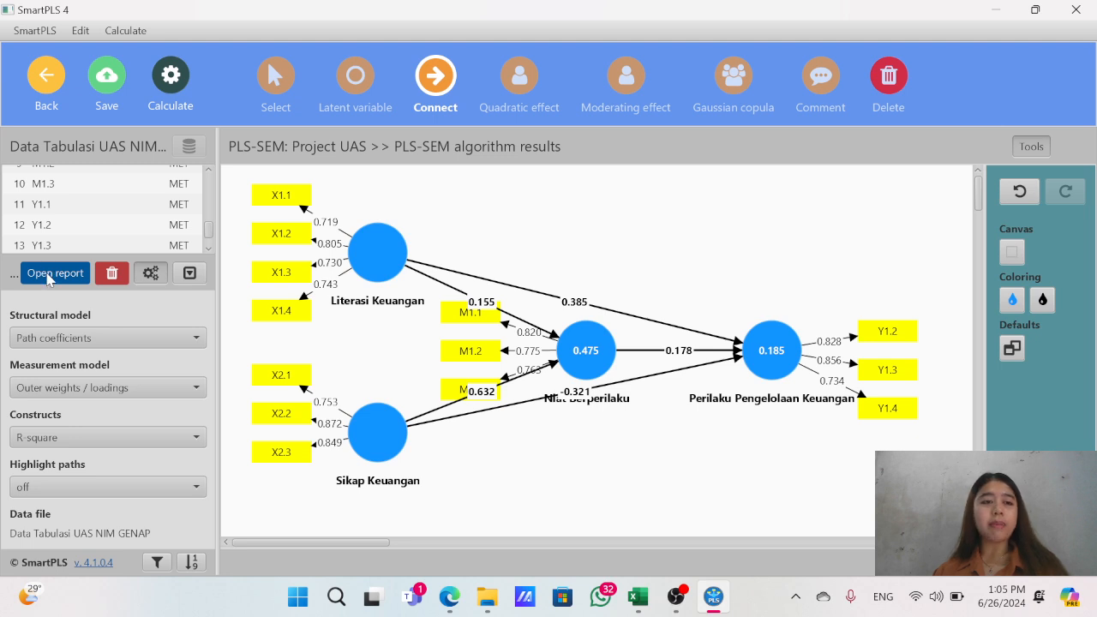
- Open the PLS-SEM algorithm report for the reduced model and review the outer loadings matrix
{"action": "left_click", "coordinate": [50, 273]}
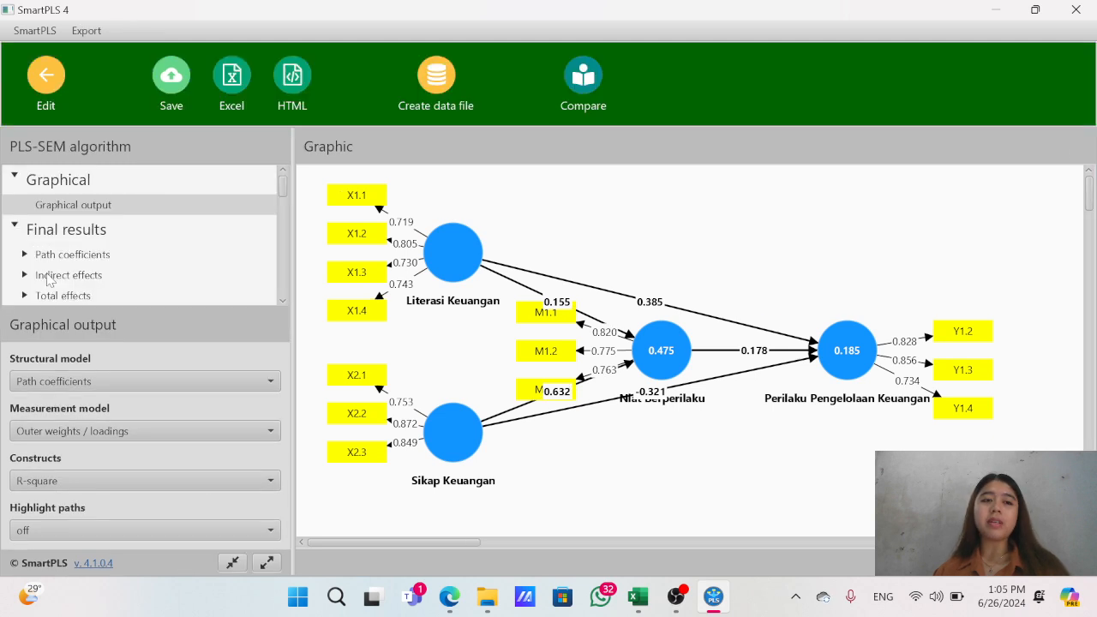
{"action": "scroll", "coordinate": [121, 198], "scroll_direction": "down", "scroll_amount": 5}
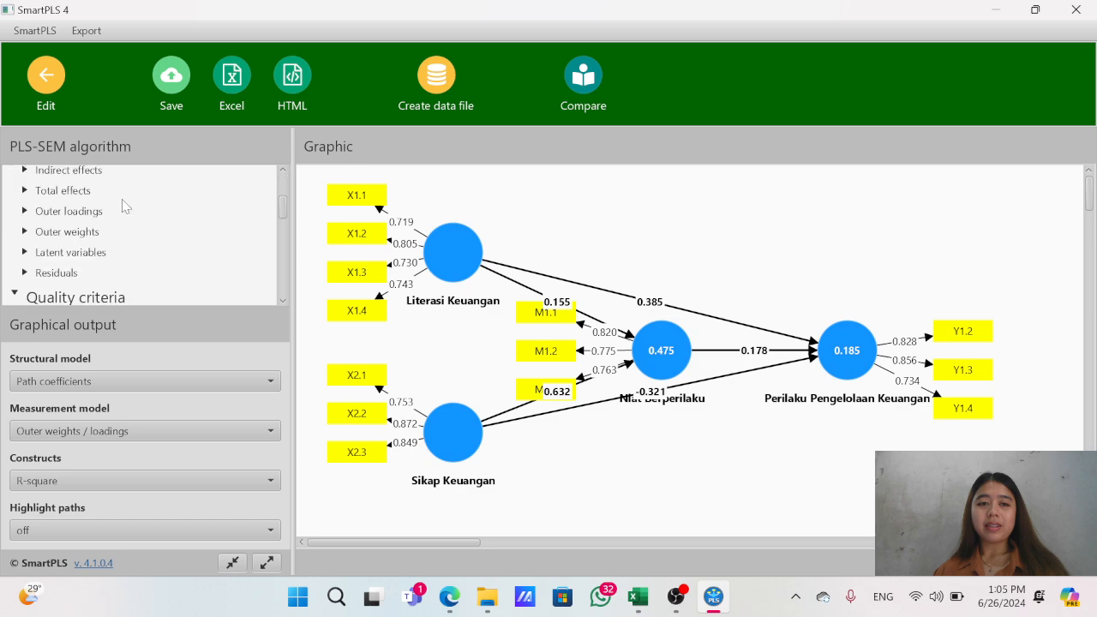
{"action": "scroll", "coordinate": [121, 204], "scroll_direction": "up", "scroll_amount": 3}
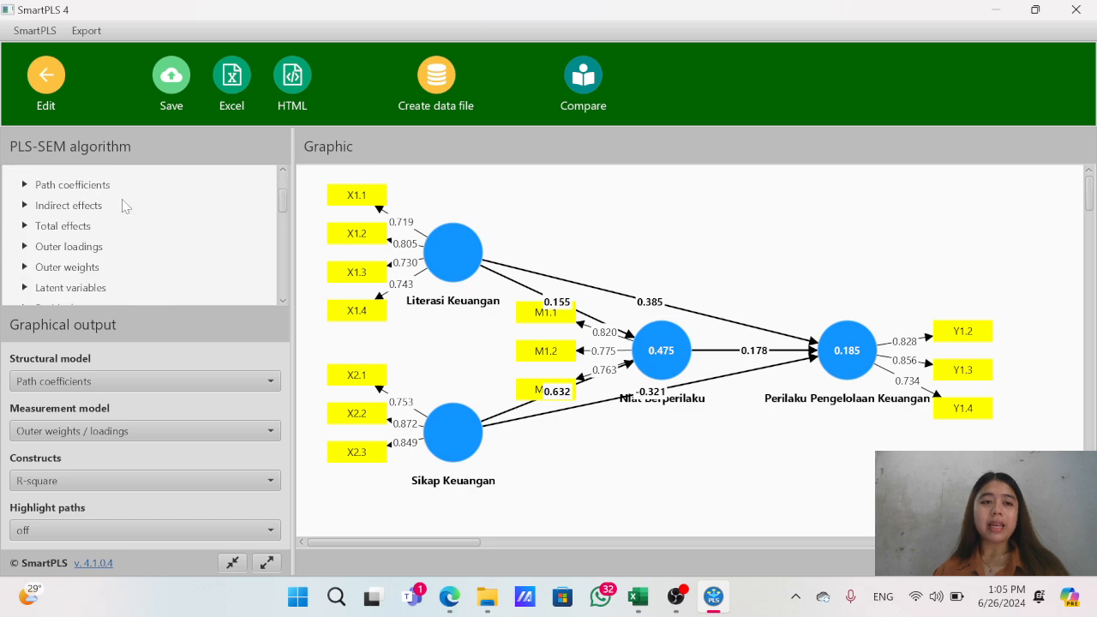
{"action": "left_click", "coordinate": [61, 249]}
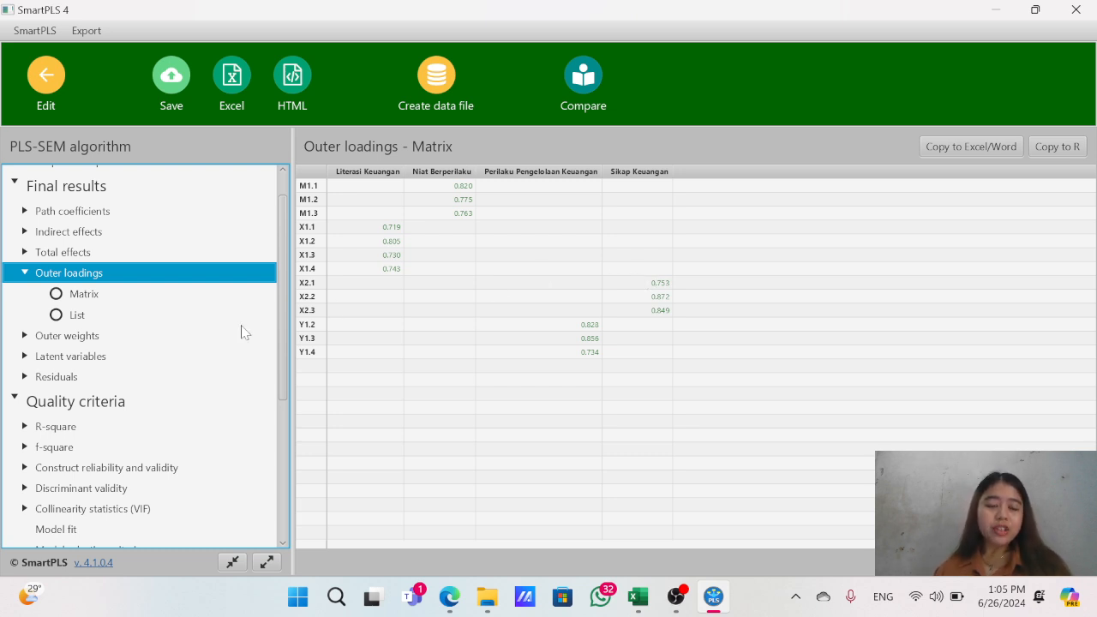
- Review the construct reliability and validity overview with an enlarged results table, followed by the R-square overview
{"action": "scroll", "coordinate": [242, 332], "scroll_direction": "down", "scroll_amount": 1}
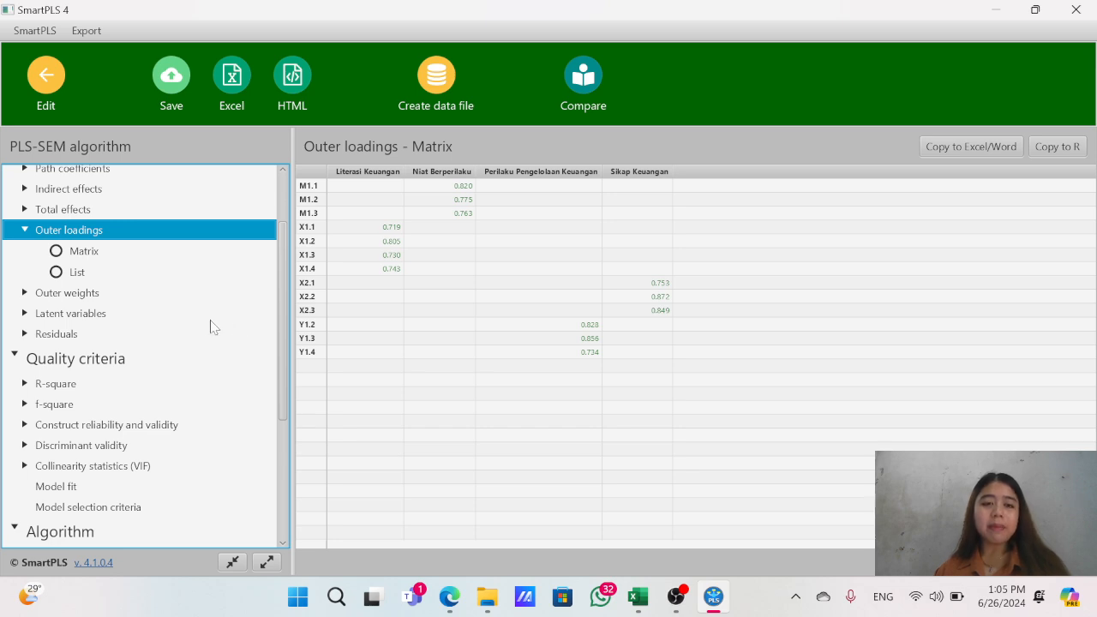
{"action": "left_click", "coordinate": [122, 426]}
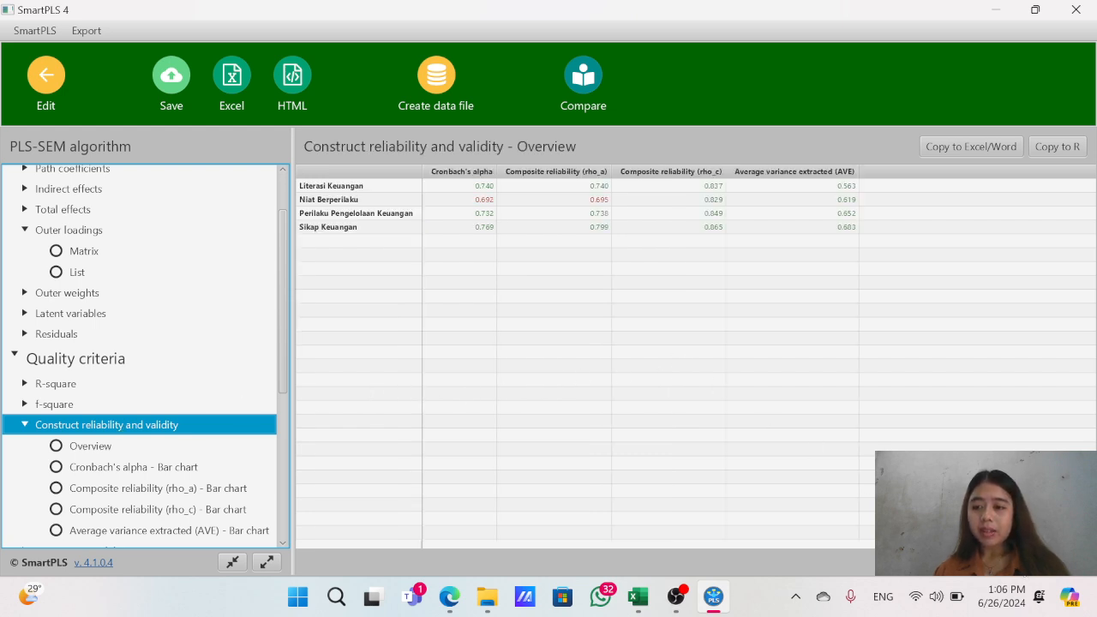
{"action": "left_click", "coordinate": [599, 342]}
{"action": "key", "text": "ctrl+plus"}
{"action": "key", "text": "ctrl+plus"}
{"action": "key", "text": "ctrl+plus"}
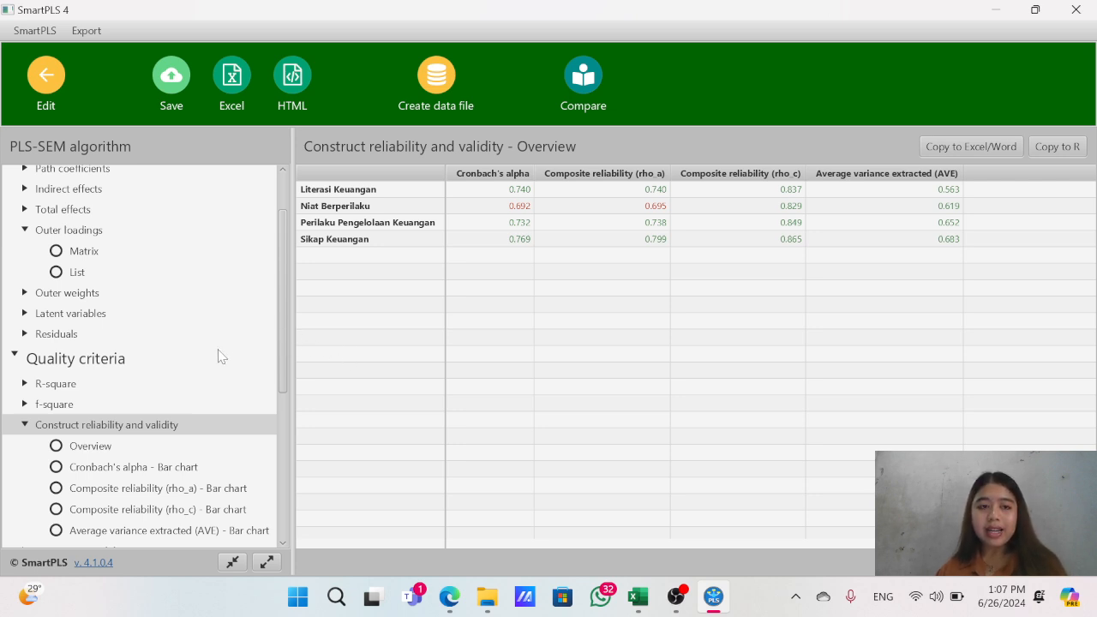
{"action": "left_click", "coordinate": [56, 383]}
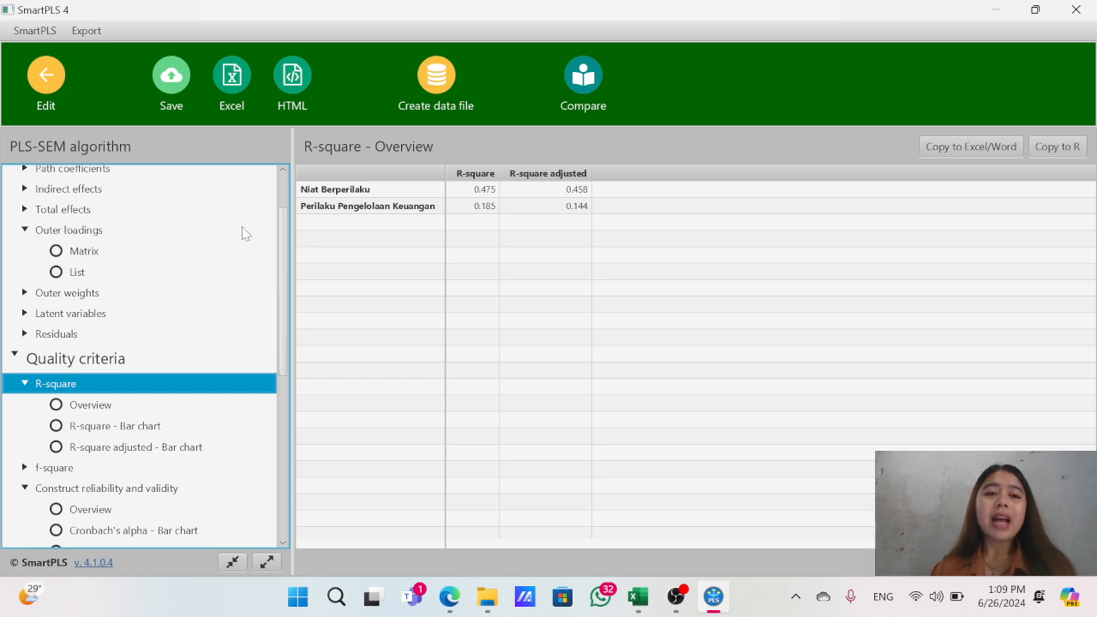
{"action": "scroll", "coordinate": [178, 300], "scroll_direction": "up", "scroll_amount": 1}
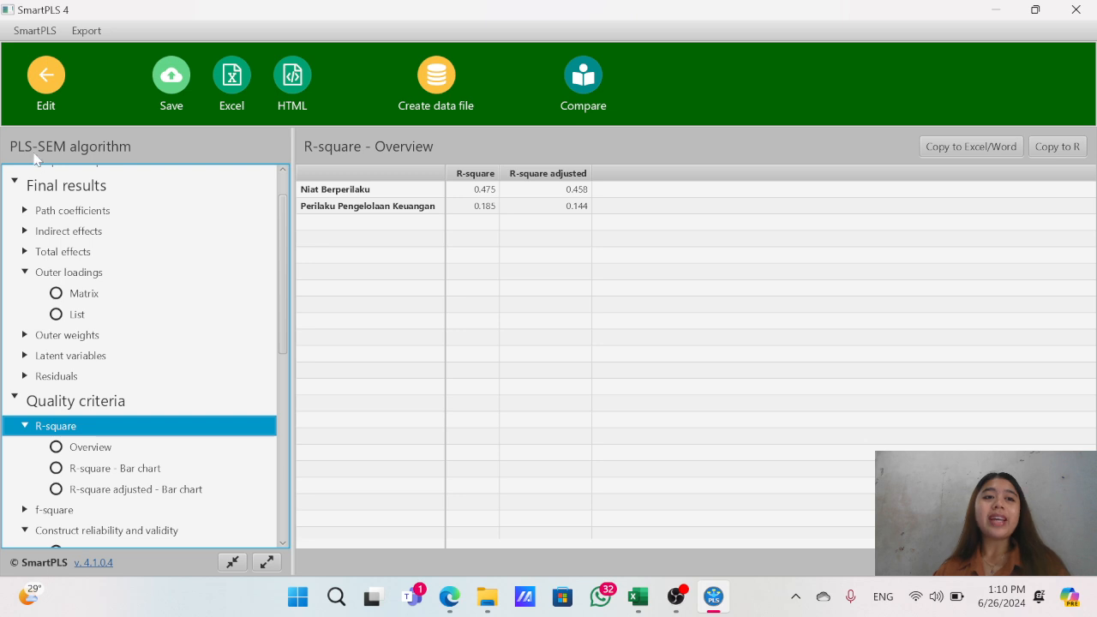
- Return to the model and run Bootstrapping with 5000 subsamples, Percentile bootstrap, Two tailed test, 0.05 significance level and Fixed seed, opening the report
{"action": "left_click", "coordinate": [38, 106]}
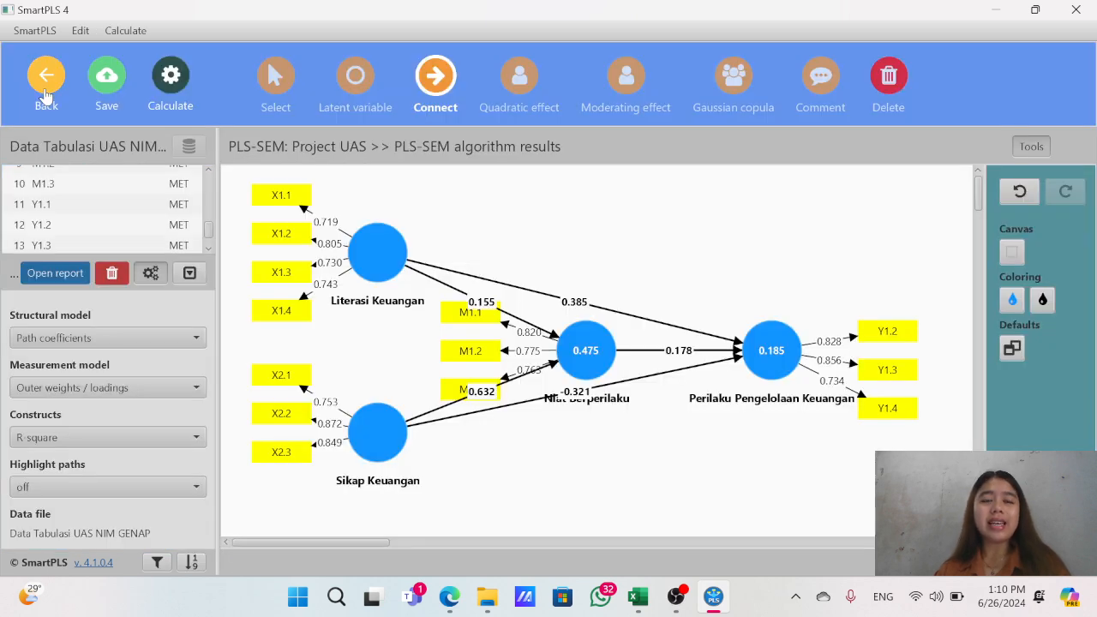
{"action": "left_click", "coordinate": [168, 78]}
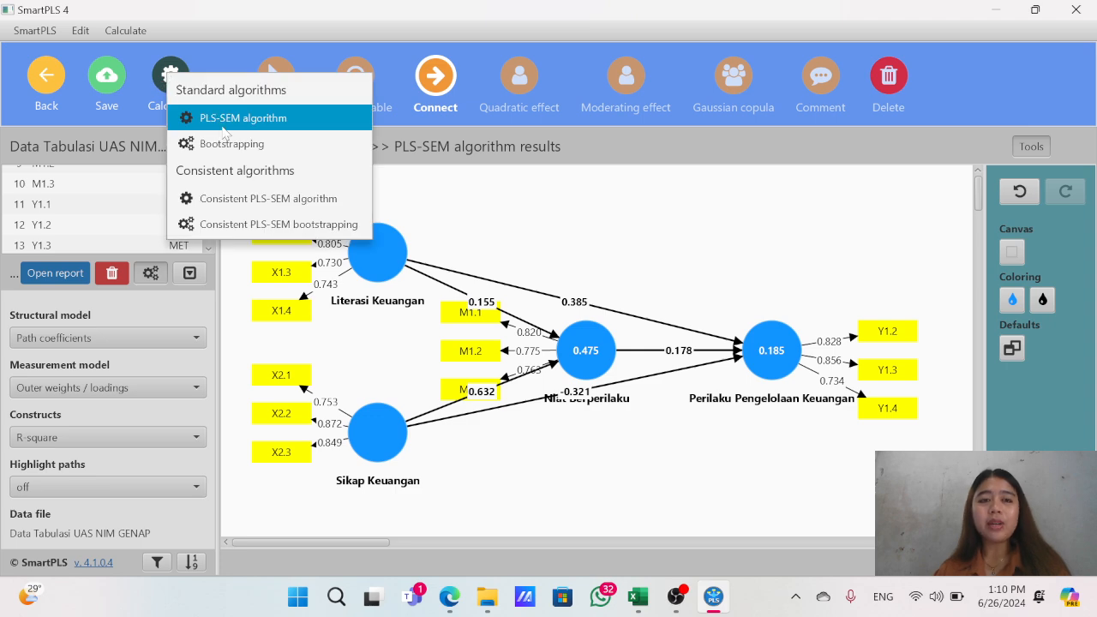
{"action": "left_click", "coordinate": [231, 146]}
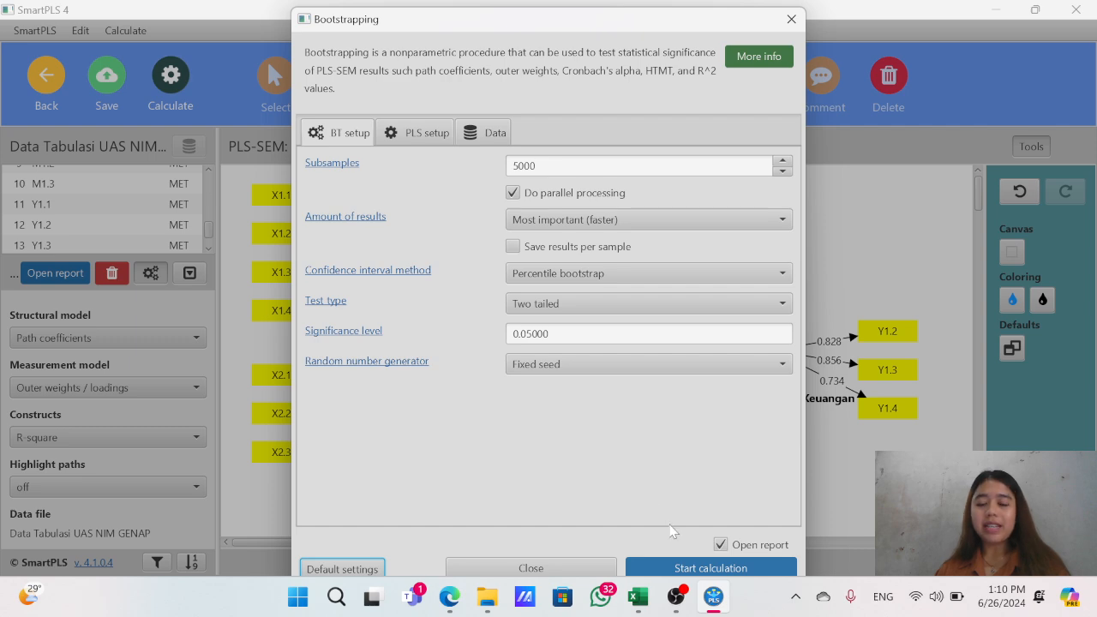
{"action": "left_click", "coordinate": [695, 568]}
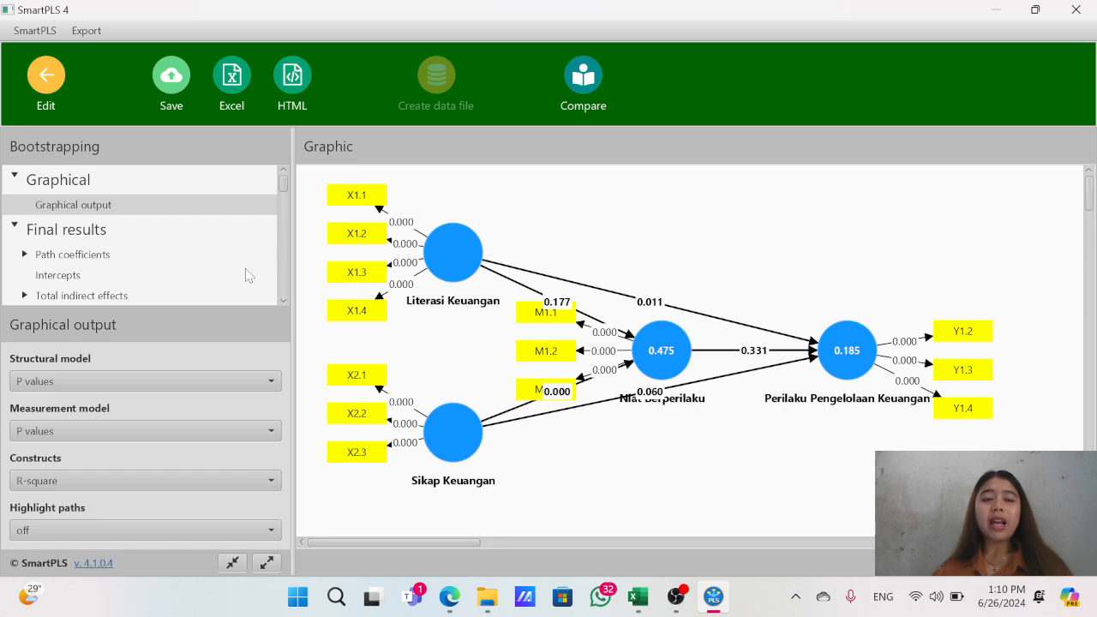
- Review the T values and p values of the path coefficients and the specific indirect effects in the bootstrapping report, ending on the path coefficients
{"action": "left_click", "coordinate": [83, 256]}
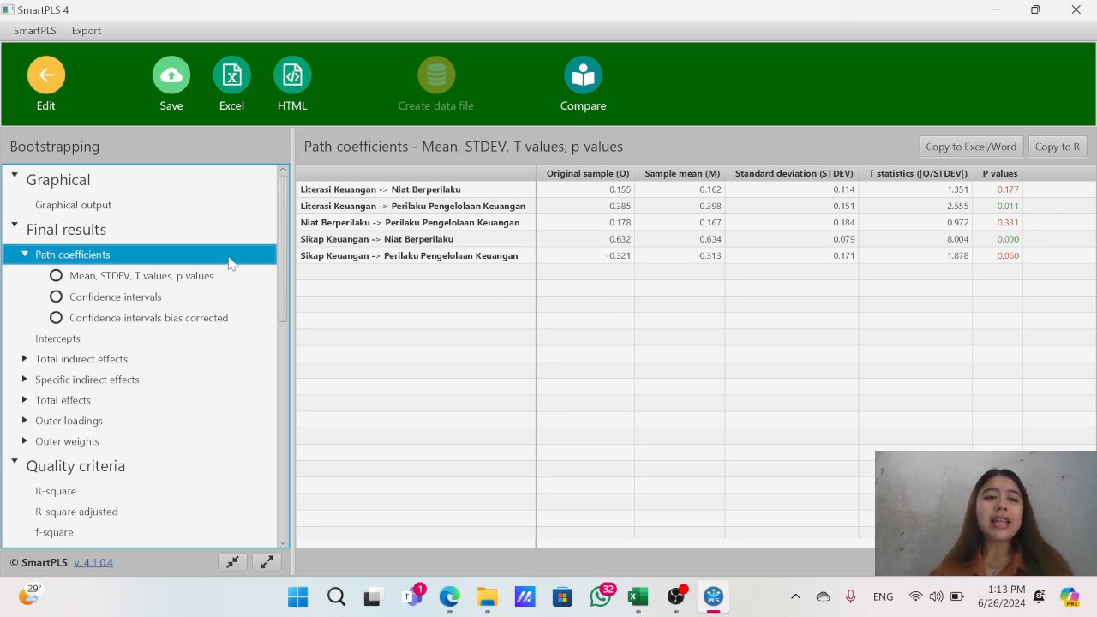
{"action": "left_click", "coordinate": [126, 382]}
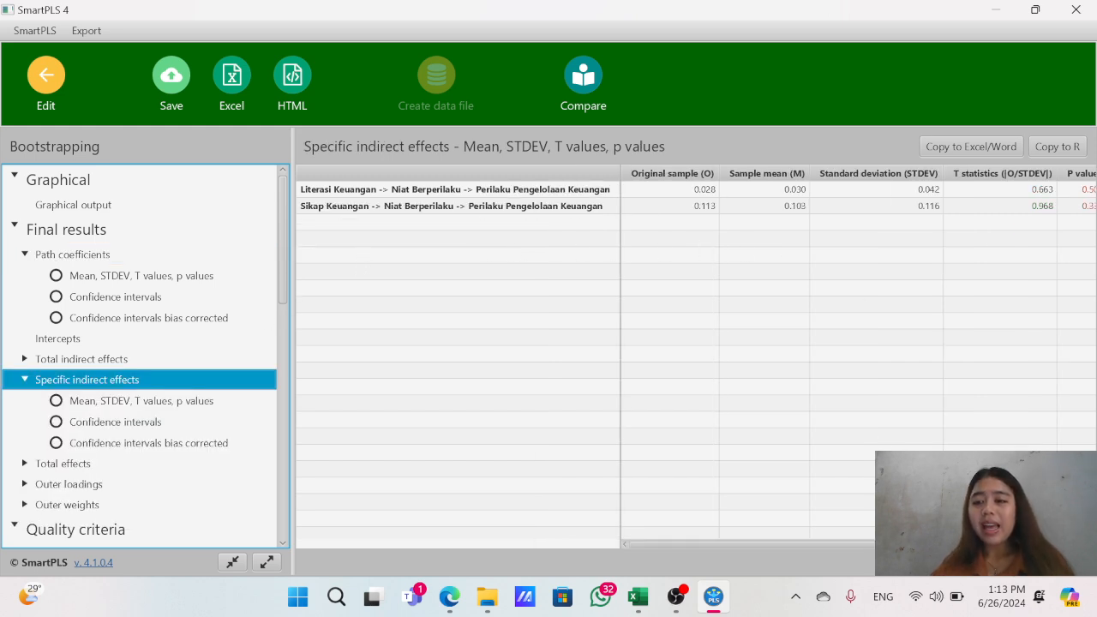
{"action": "left_click", "coordinate": [942, 544]}
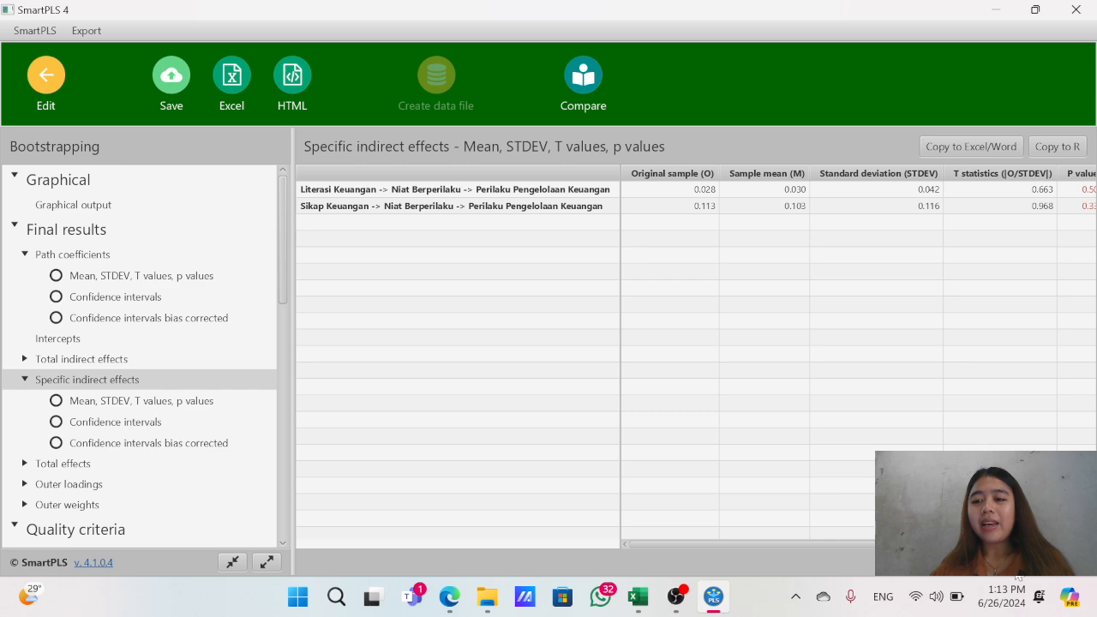
{"action": "scroll", "coordinate": [942, 514], "scroll_direction": "down", "scroll_amount": 2}
{"action": "scroll", "coordinate": [942, 514], "scroll_direction": "up", "scroll_amount": 1}
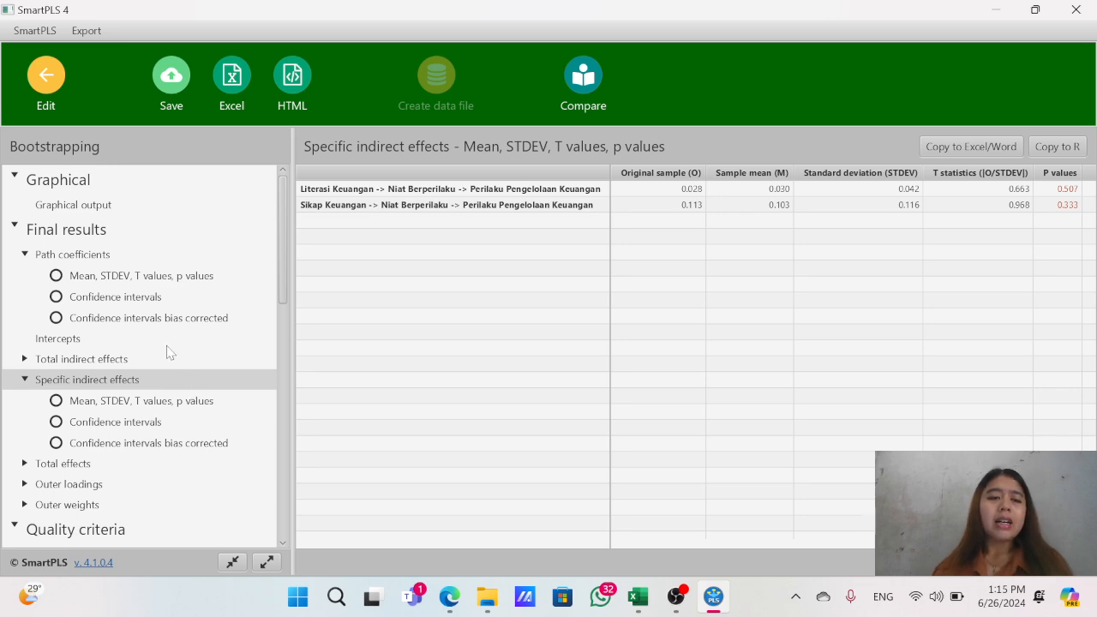
{"action": "left_click", "coordinate": [89, 261]}
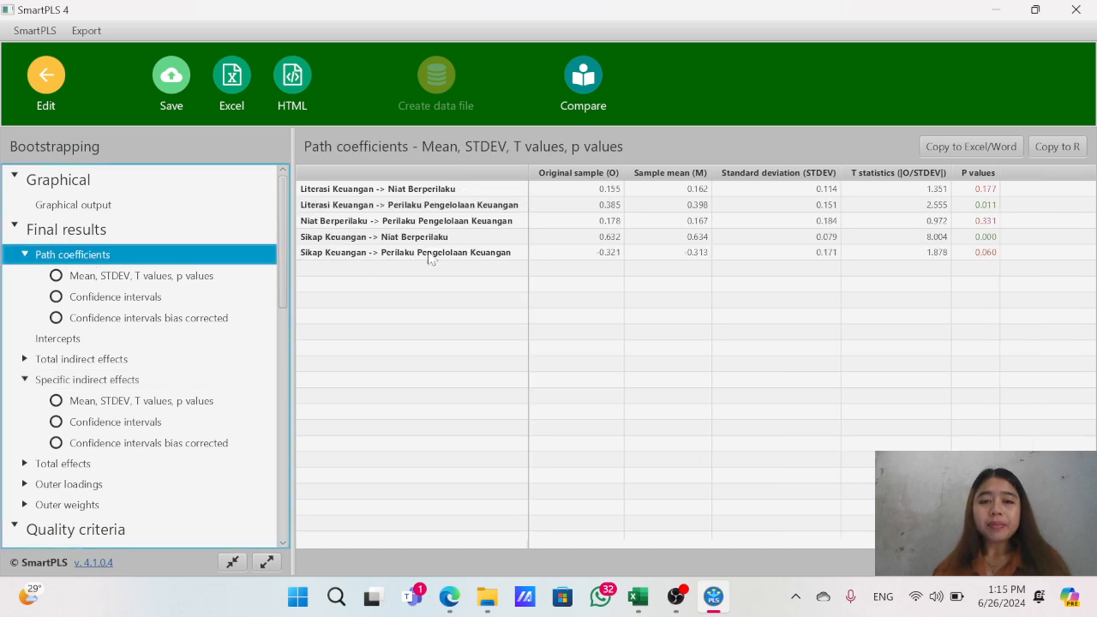